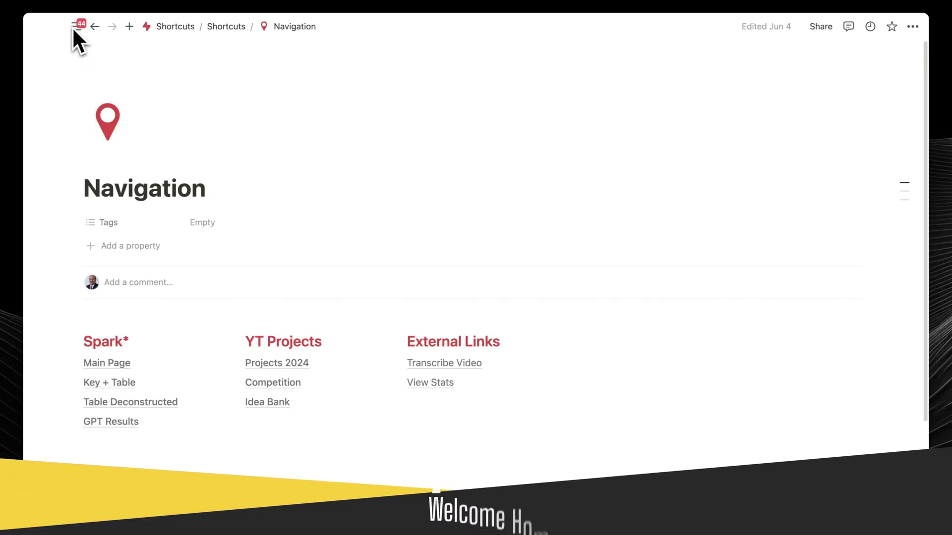
Open Home from the sidebar and enable the Greeting and Upcoming Events widgets.
mouse_move(79, 24)
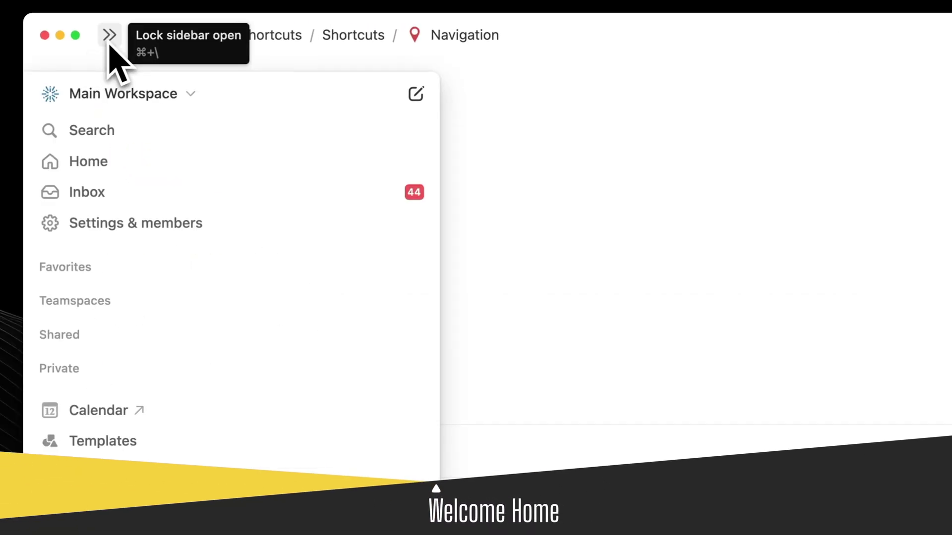
click(90, 164)
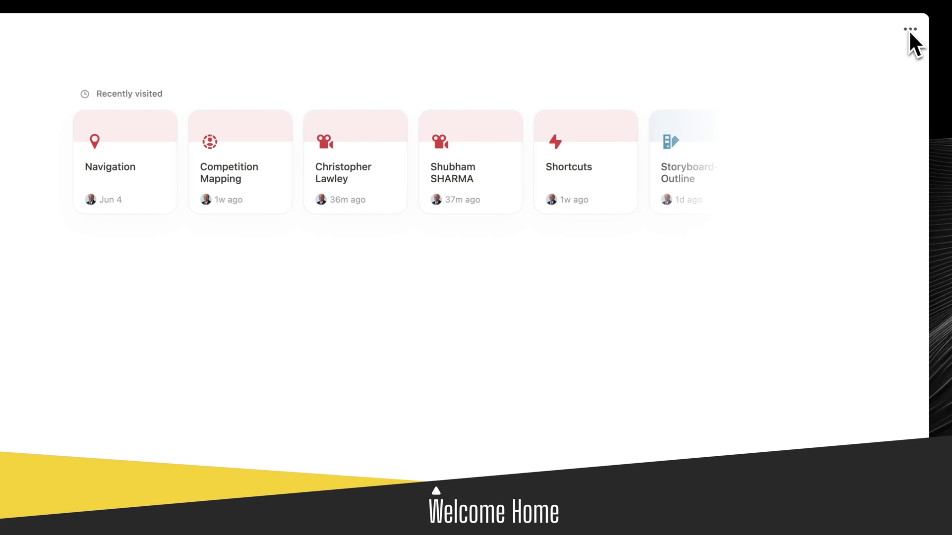
click(904, 36)
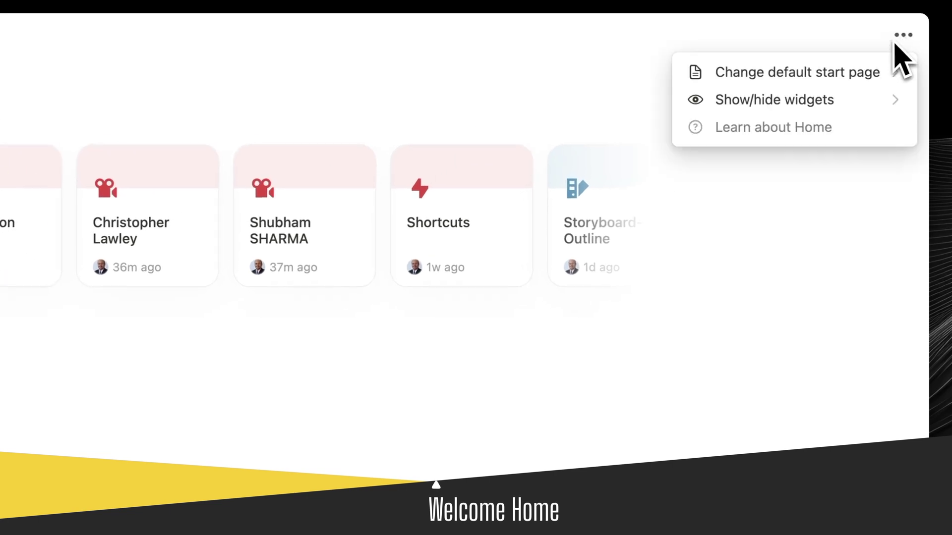
click(787, 103)
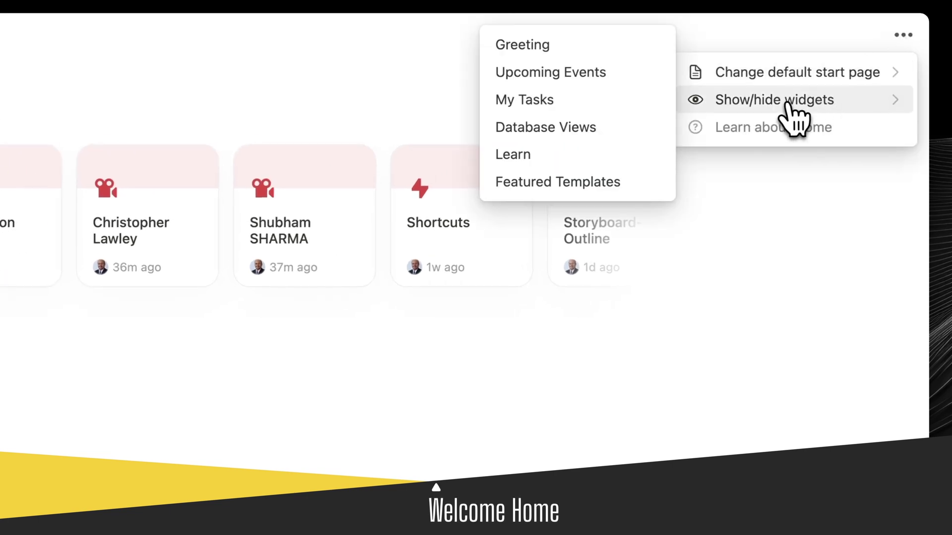
click(585, 52)
click(567, 74)
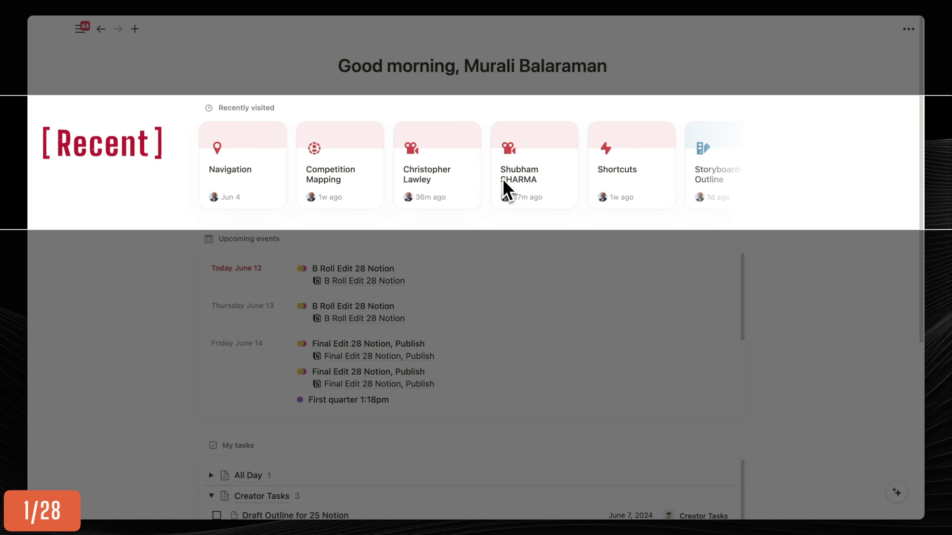
In the Upcoming events calendar settings, turn off Mirror calendar app and hide MB YT Published.
scroll(504, 181, right, 5)
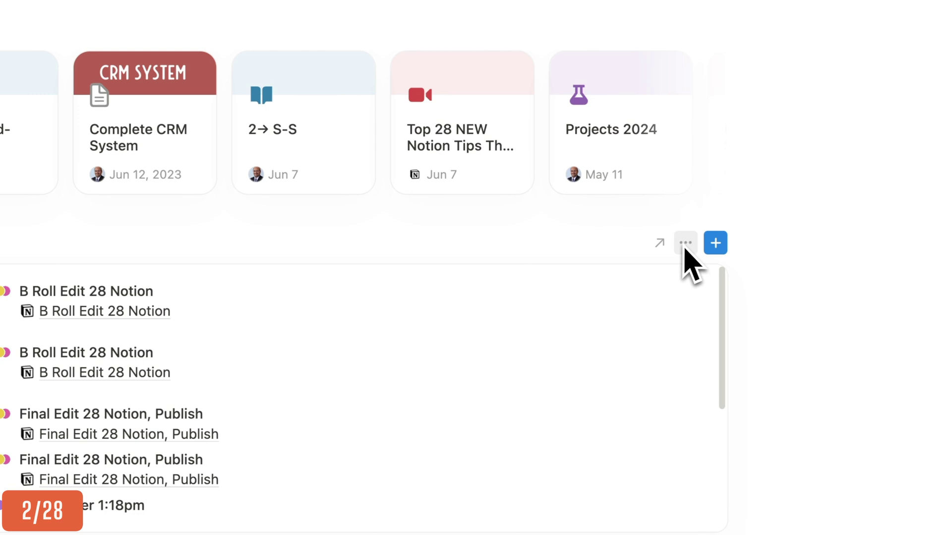
click(833, 242)
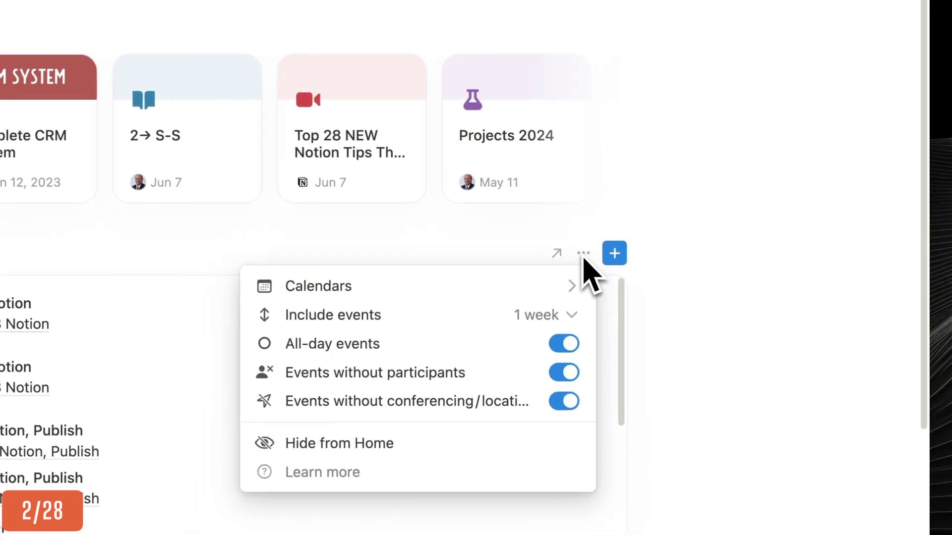
click(557, 296)
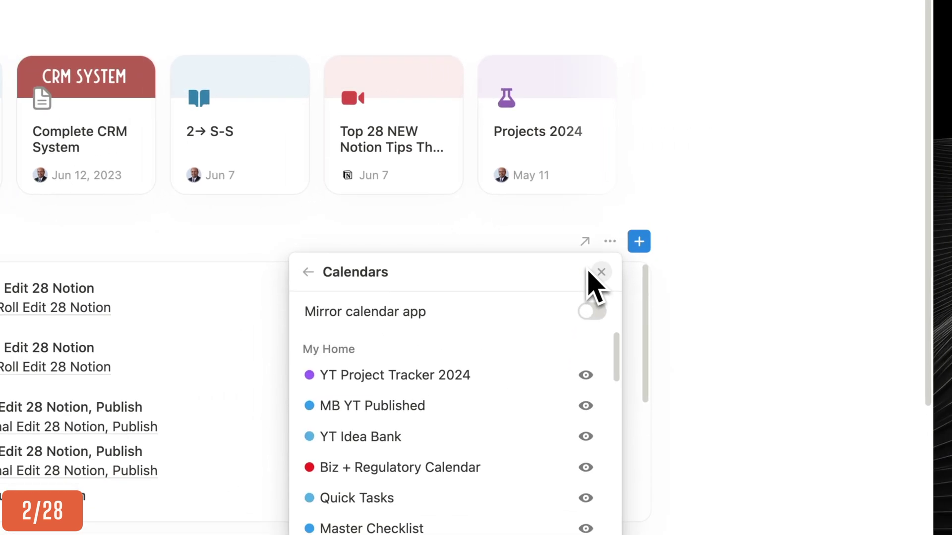
scroll(486, 365, down, 3)
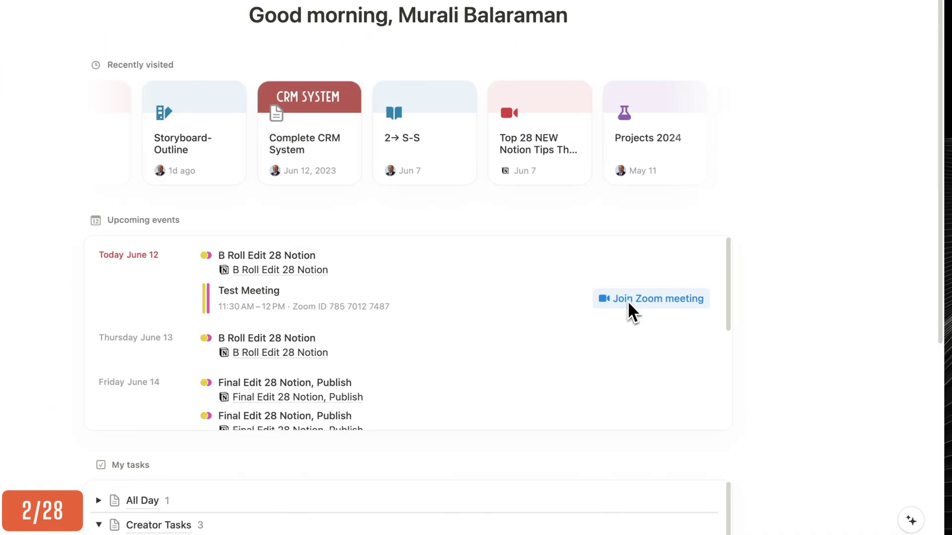
mouse_move(628, 304)
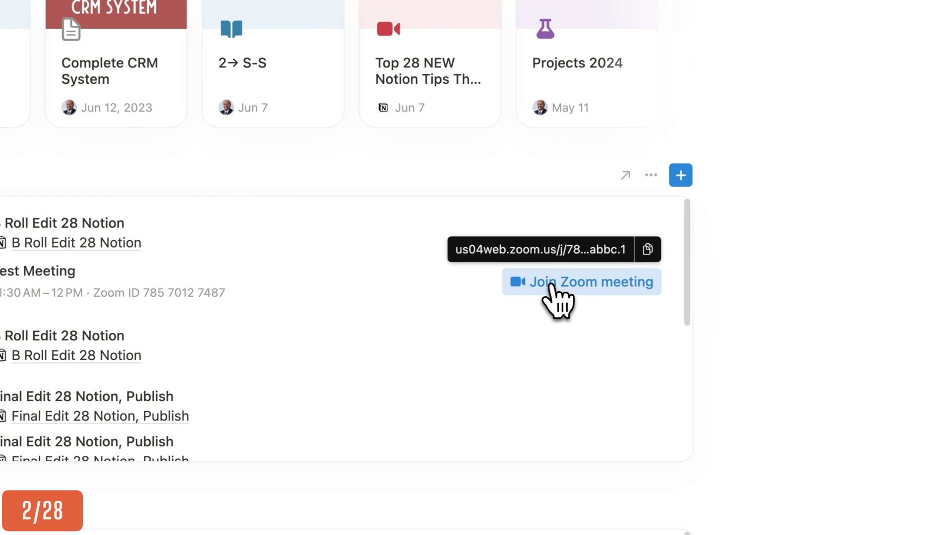
click(551, 287)
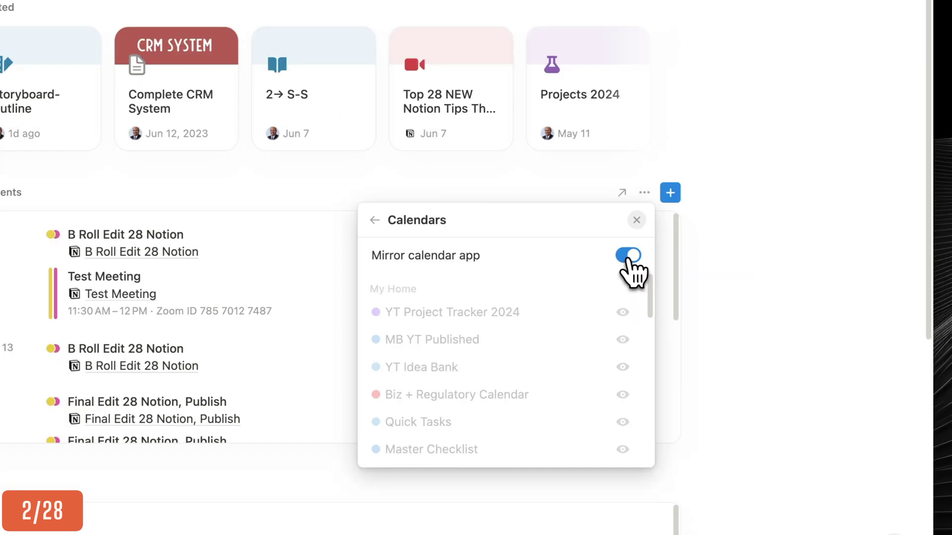
click(628, 256)
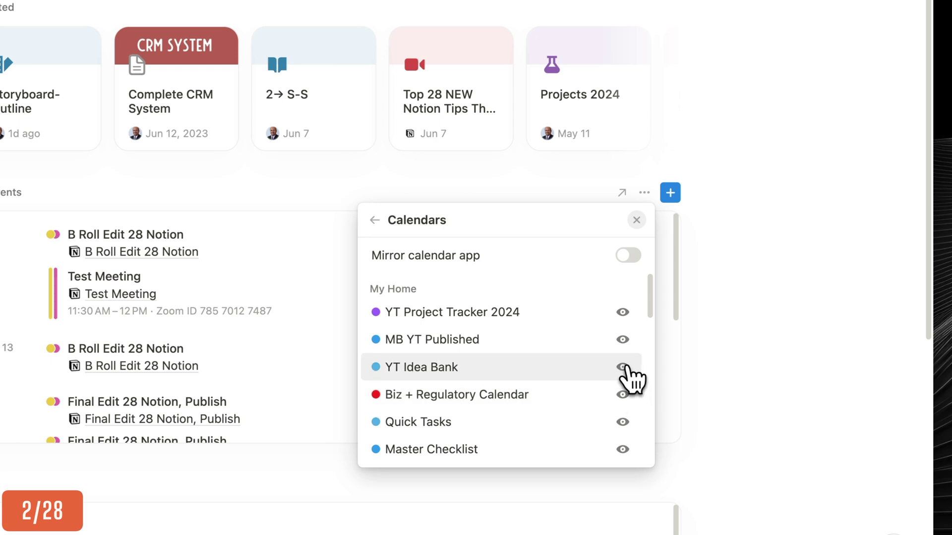
click(623, 339)
click(644, 192)
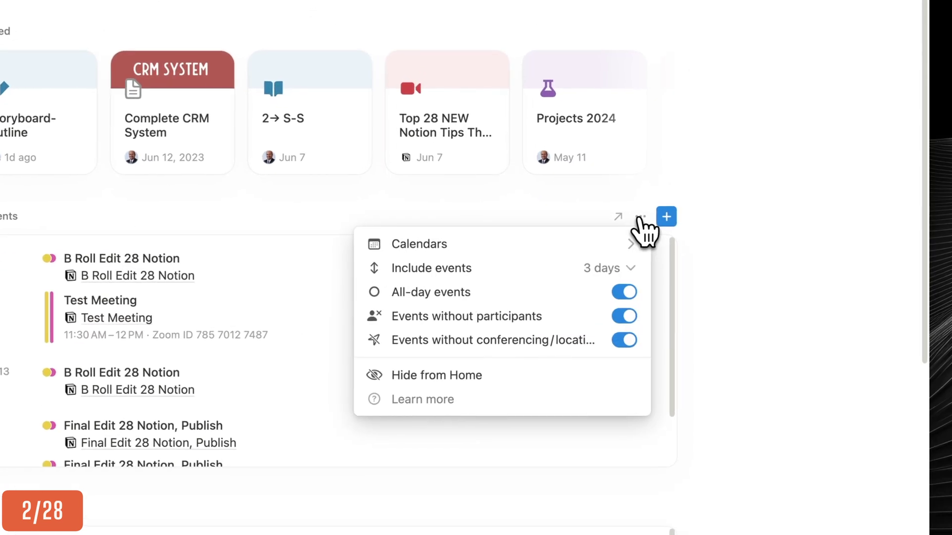
Toggle the all-day, no-participant and no-conferencing event filters off and back on, then set included days to 3.
click(625, 295)
click(626, 295)
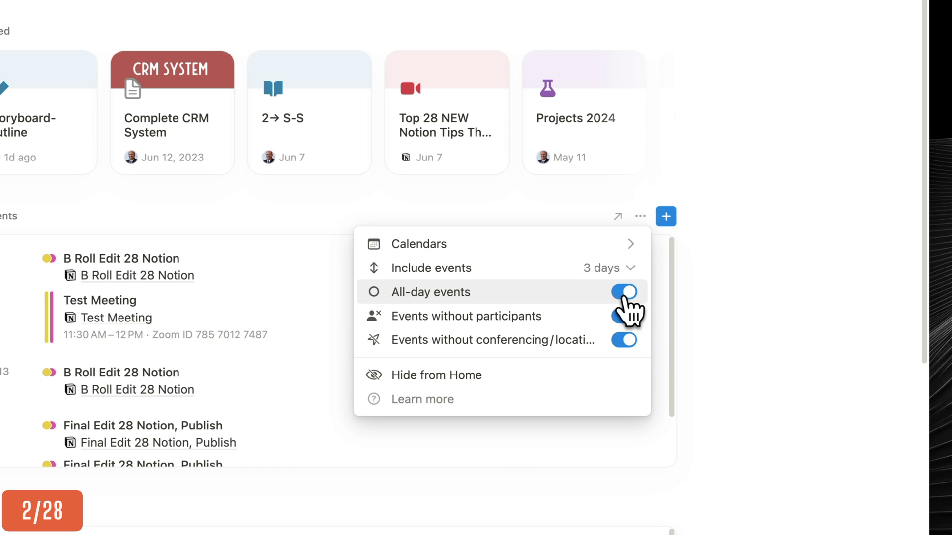
click(626, 318)
click(623, 317)
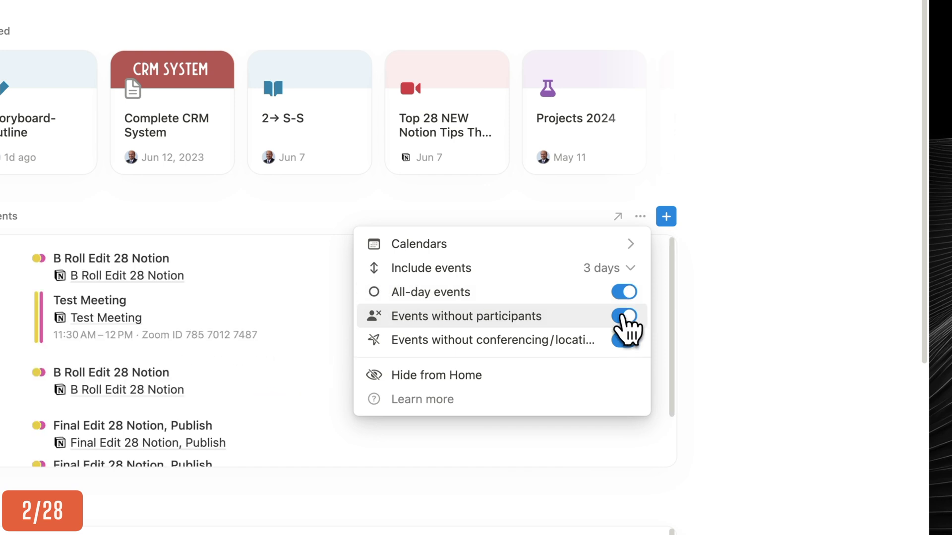
click(625, 341)
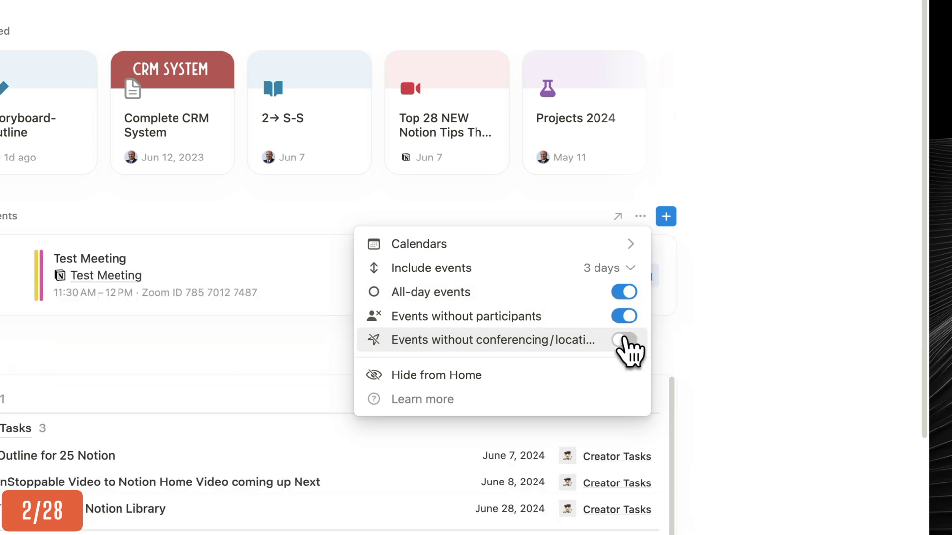
click(626, 342)
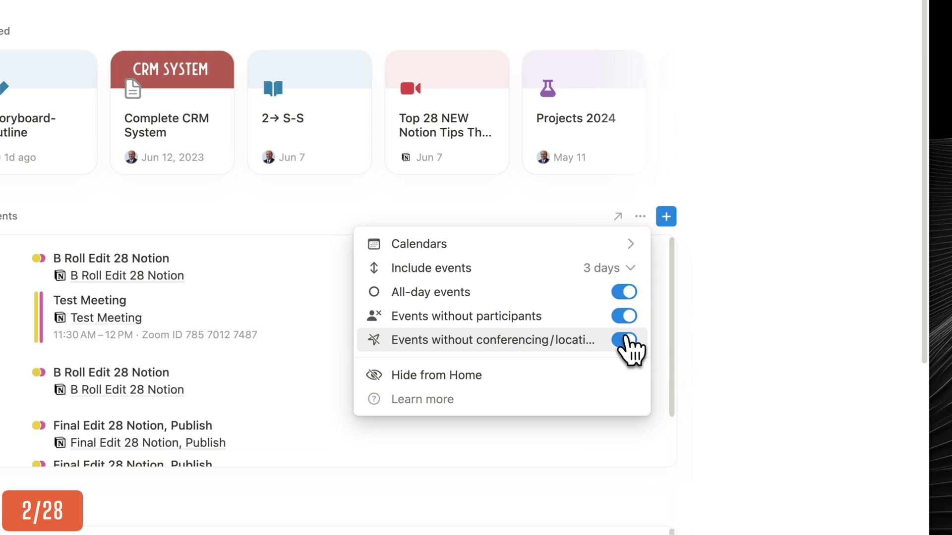
click(612, 284)
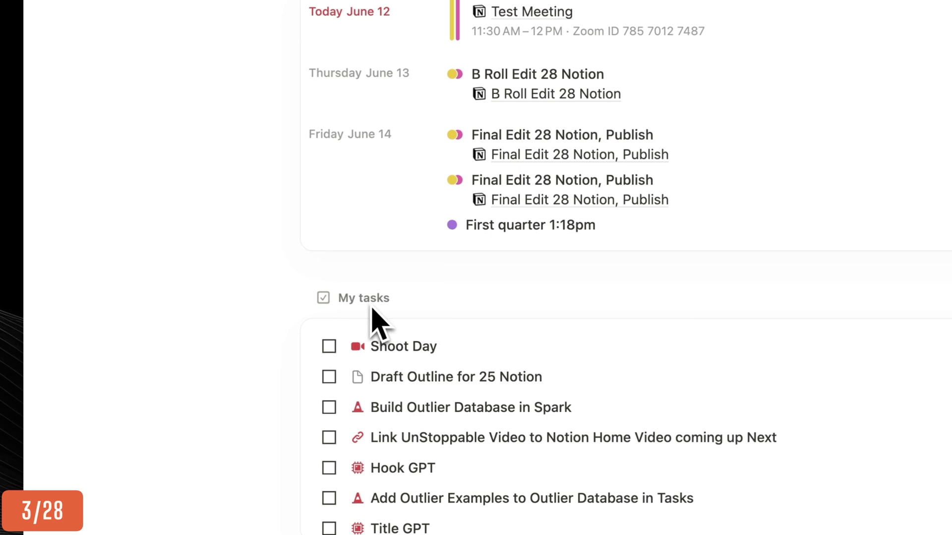
Preview the My tasks widget as a Table, then return it to its list layout.
scroll(841, 382, down, 3)
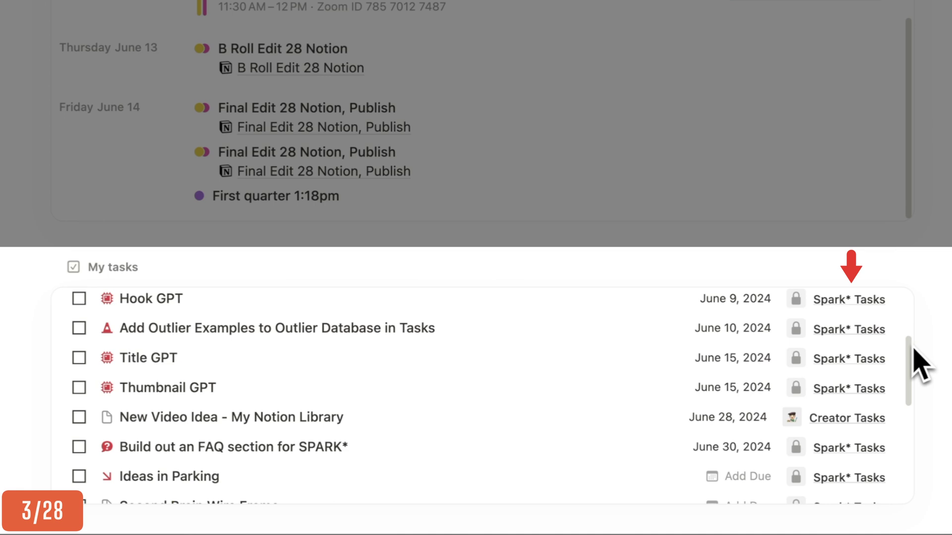
scroll(921, 365, down, 6)
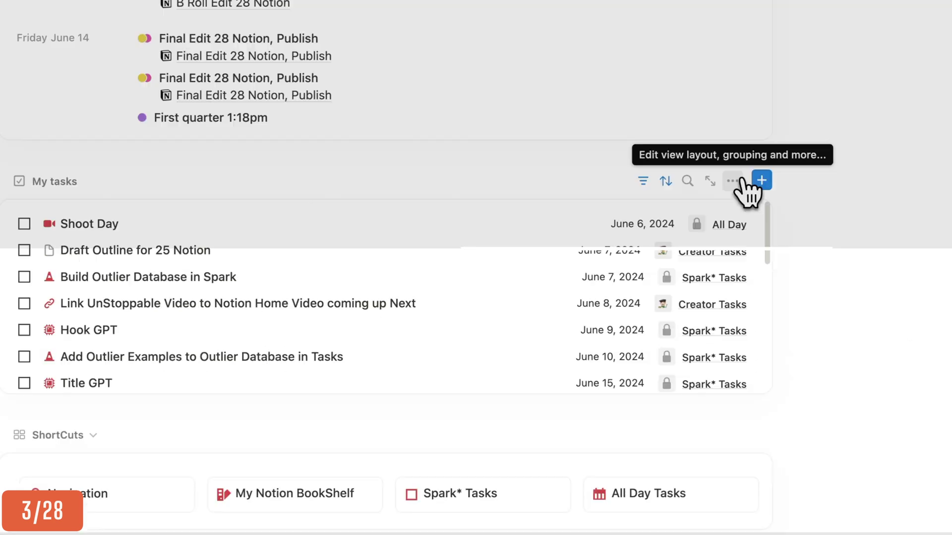
click(865, 267)
click(707, 250)
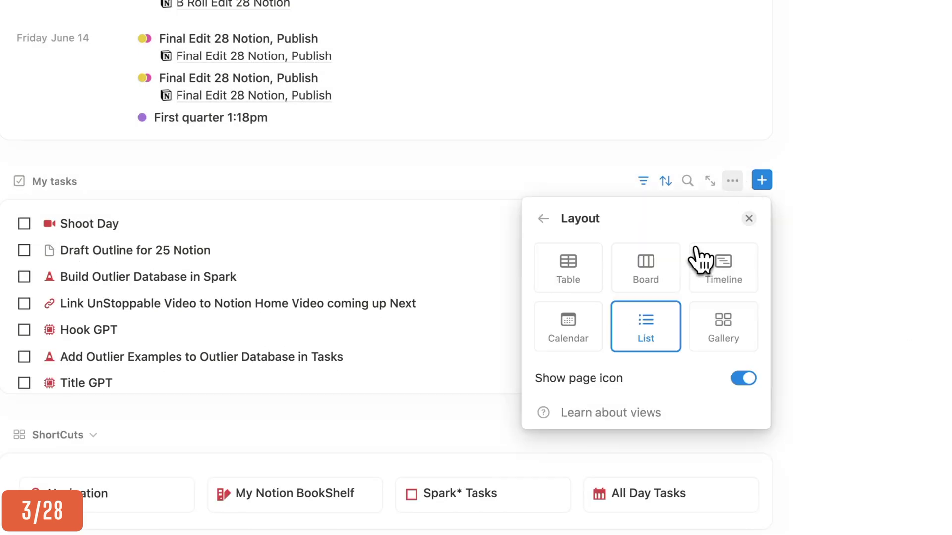
click(575, 284)
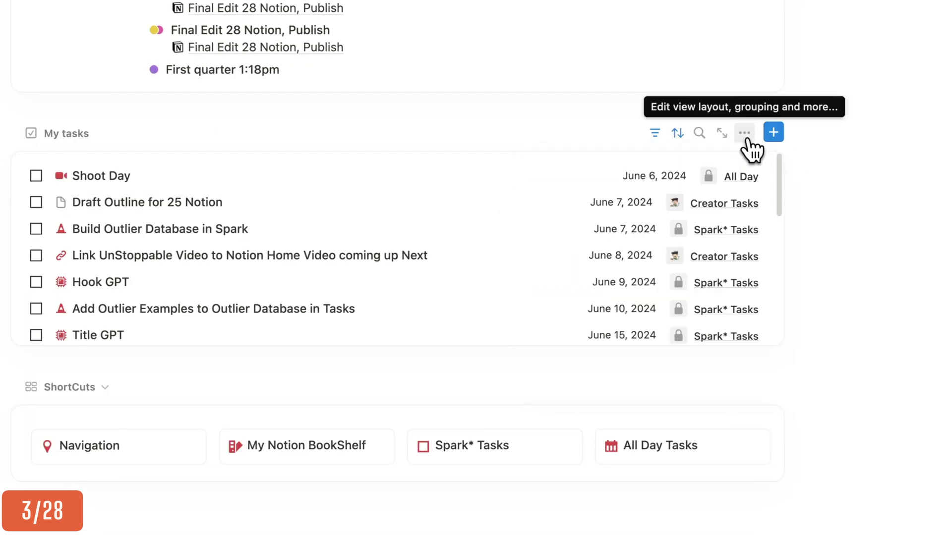
click(733, 181)
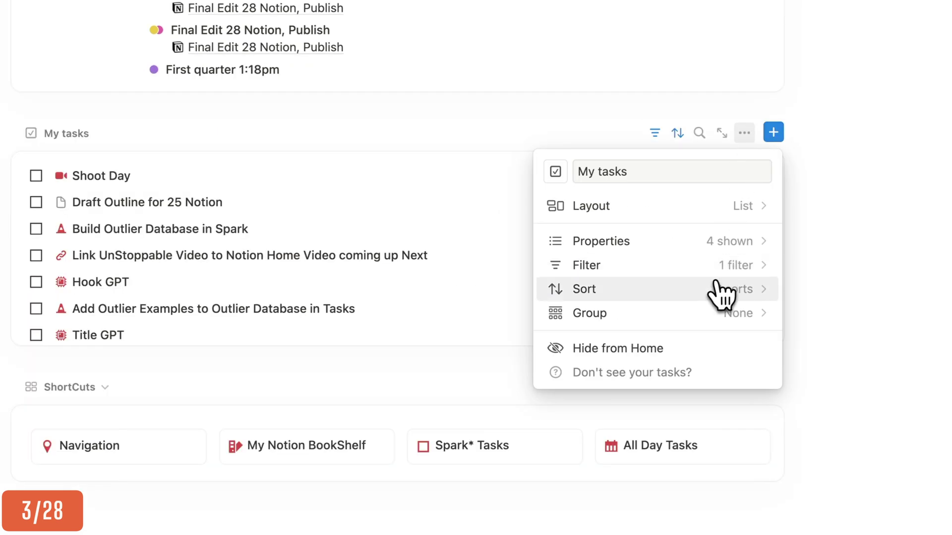
Group My tasks by Source, then open its Properties visibility settings.
click(716, 313)
click(637, 430)
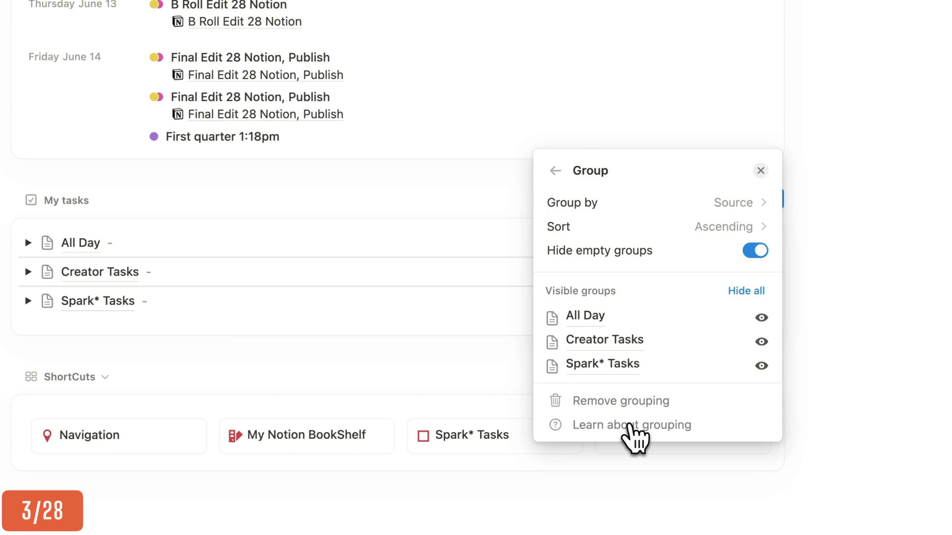
click(490, 389)
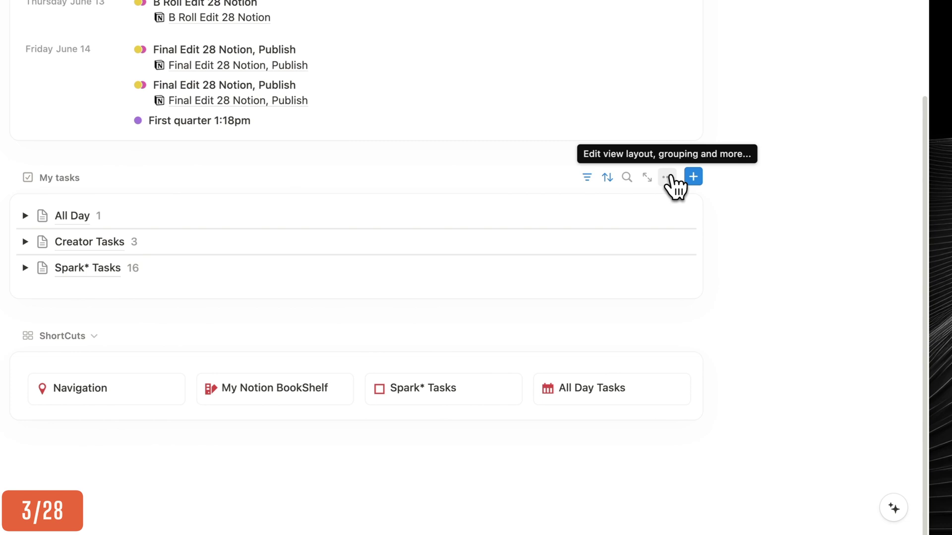
click(744, 200)
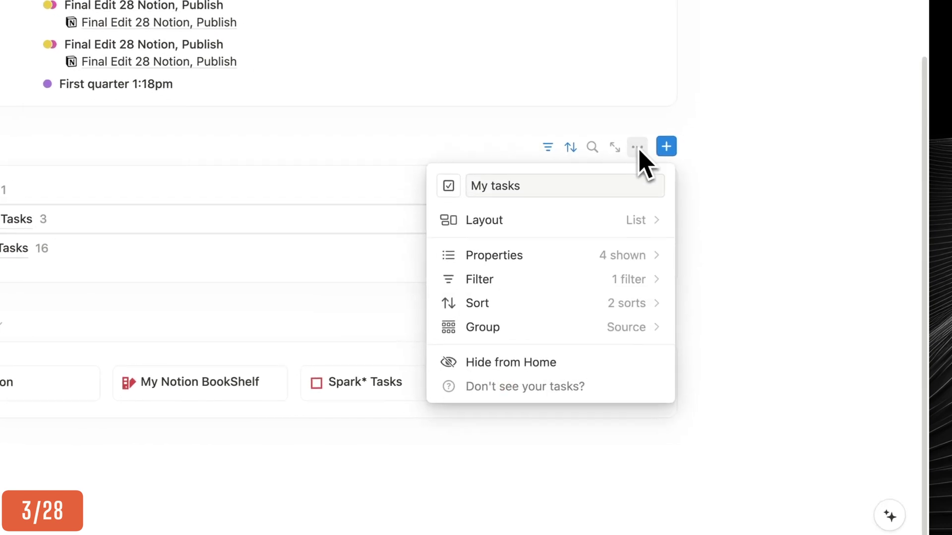
click(598, 254)
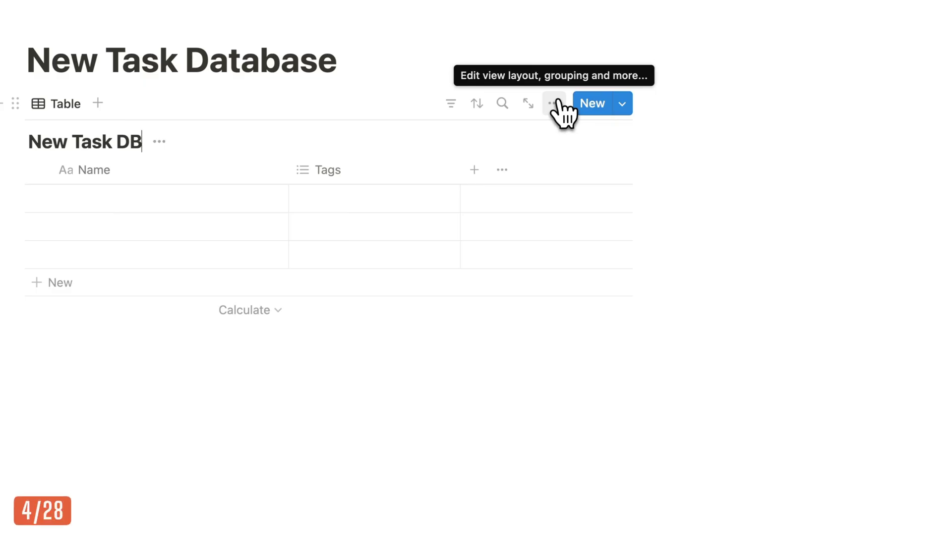
Turn New Task DB into a task database with newly created status, assignee and due date properties.
click(554, 104)
click(715, 463)
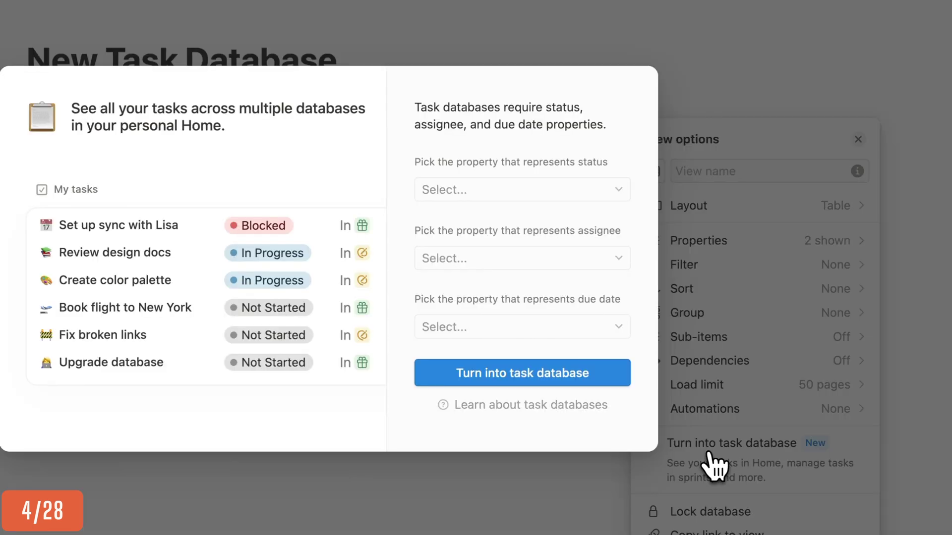
click(482, 193)
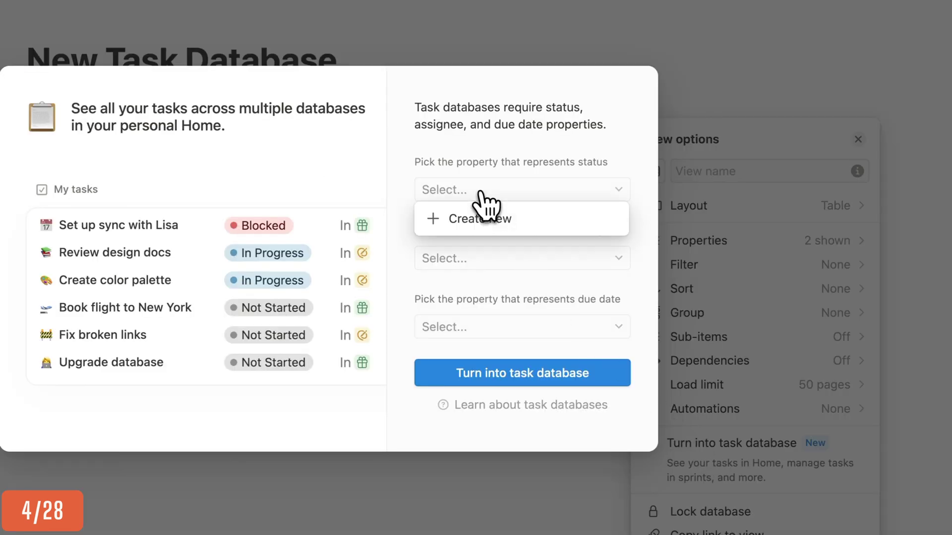
click(485, 224)
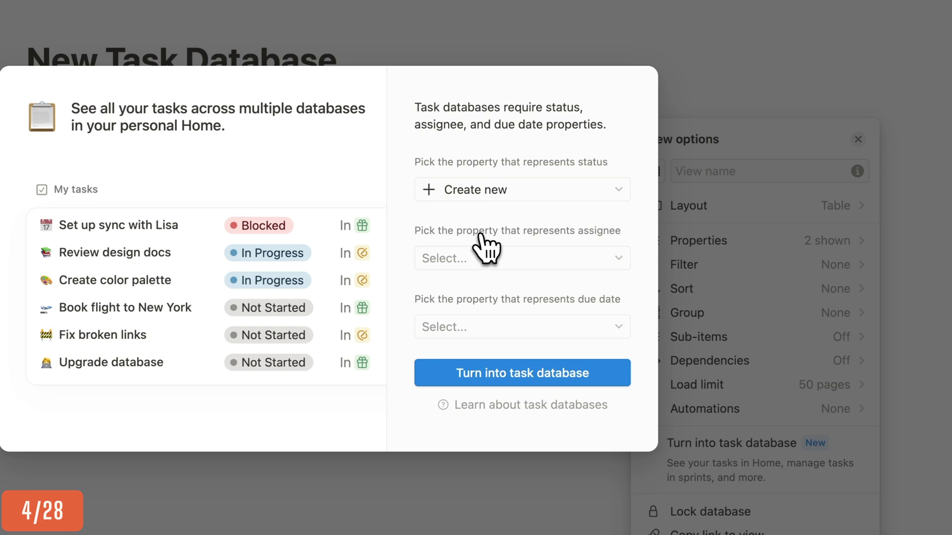
click(479, 257)
click(472, 287)
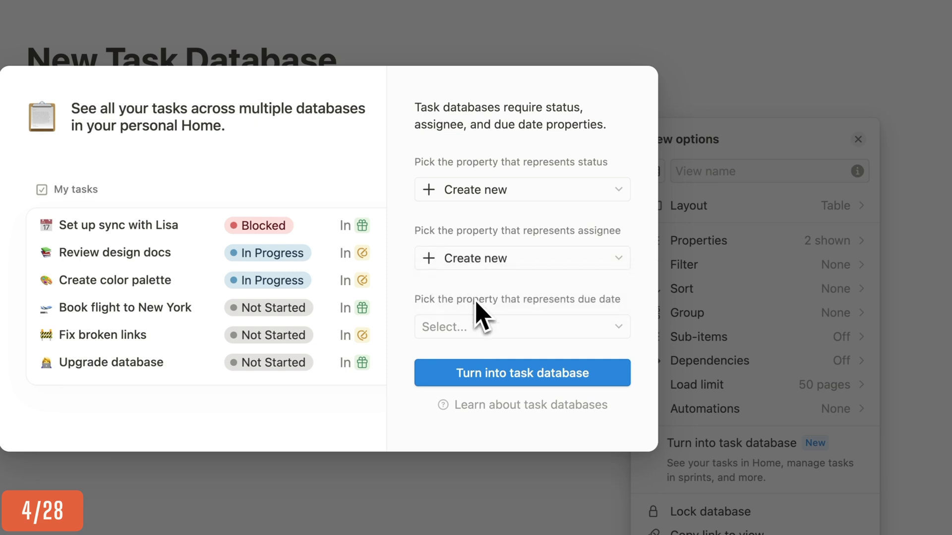
click(478, 329)
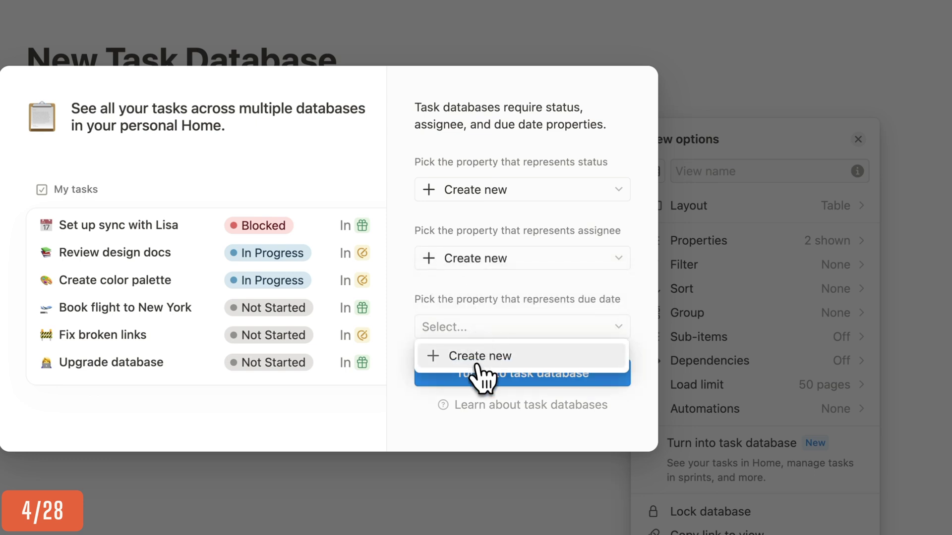
click(479, 359)
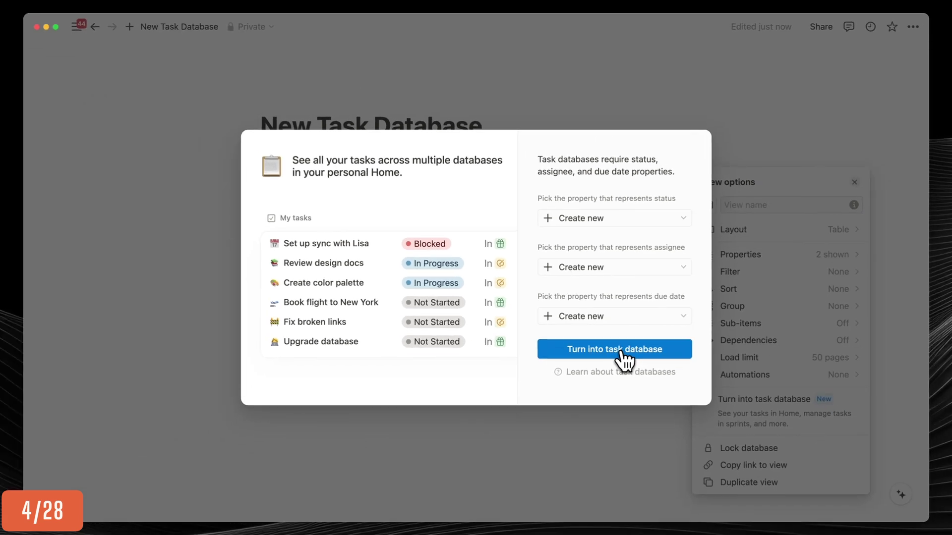
click(546, 375)
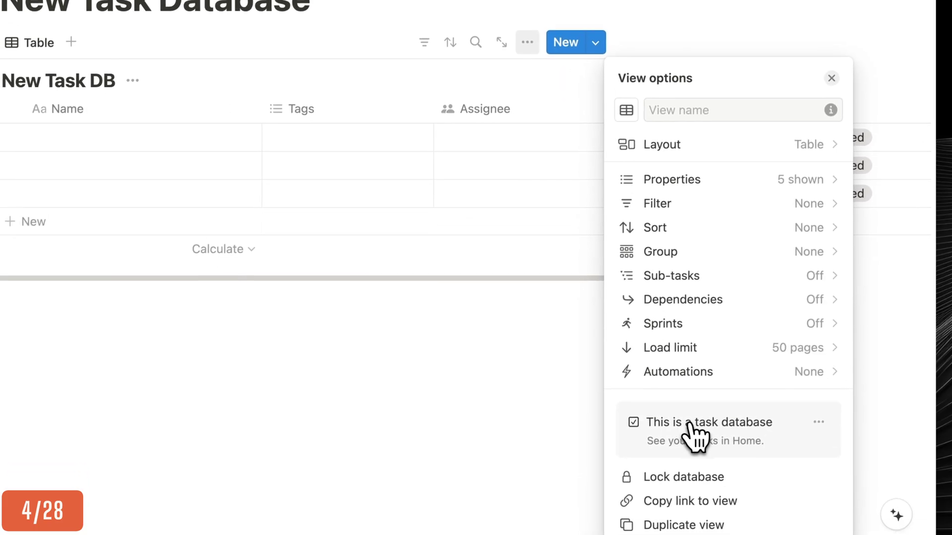
Undo the task database conversion and confirm Remove.
click(816, 482)
click(824, 443)
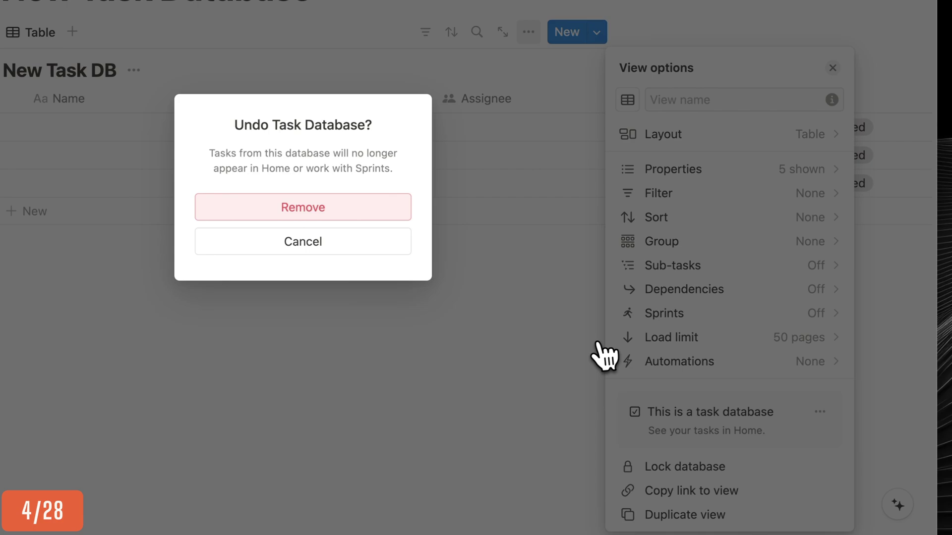
click(361, 212)
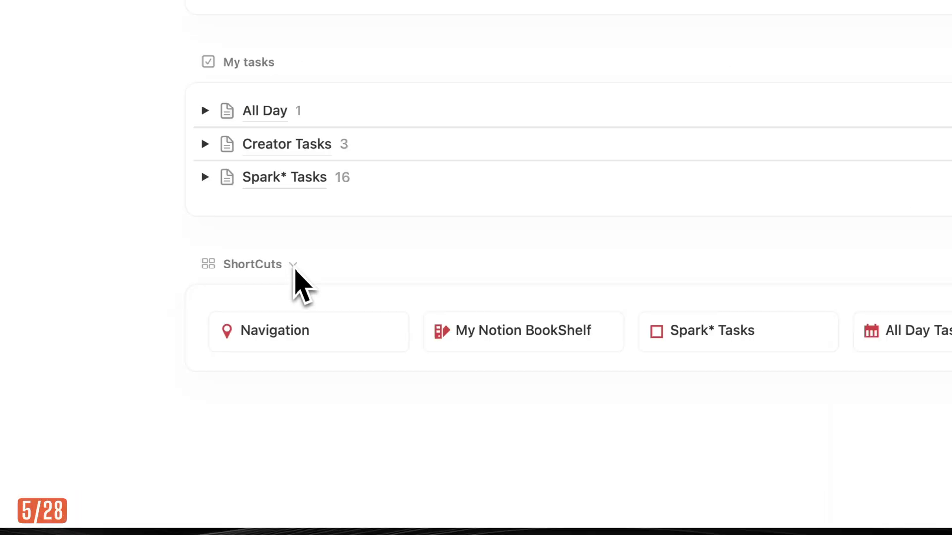
Open the ShortCuts section's dropdown options on the Home page.
click(297, 265)
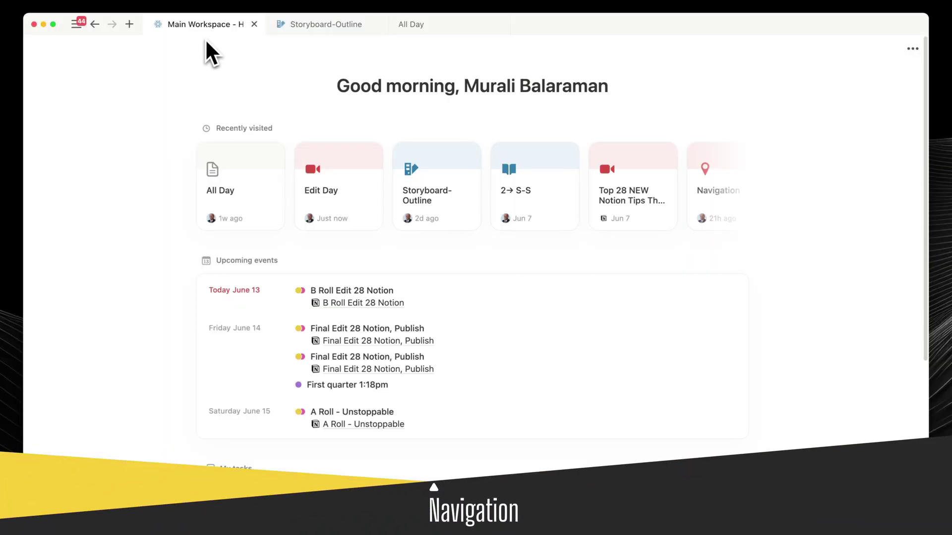
Pin the Main Workspace and Storyboard-Outline tabs, then switch between the pinned tabs.
right_click(198, 23)
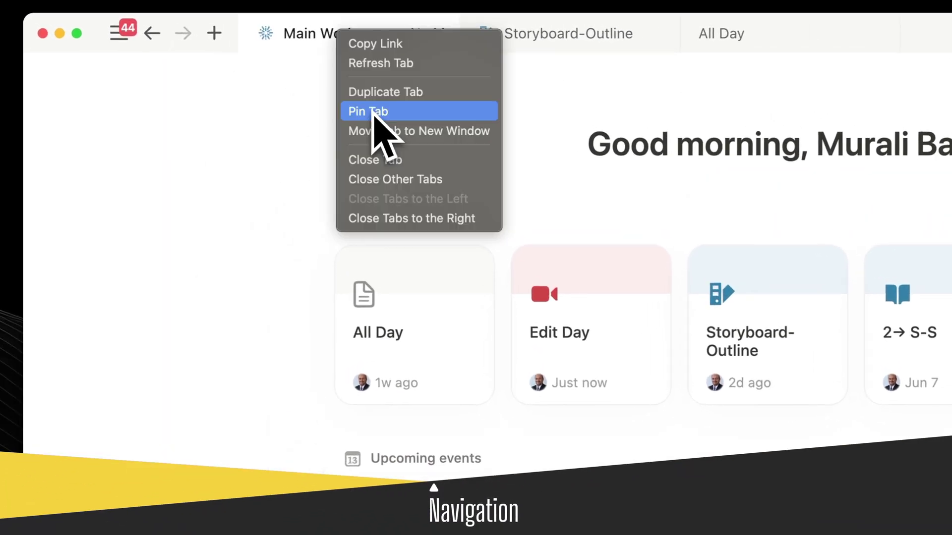
click(372, 112)
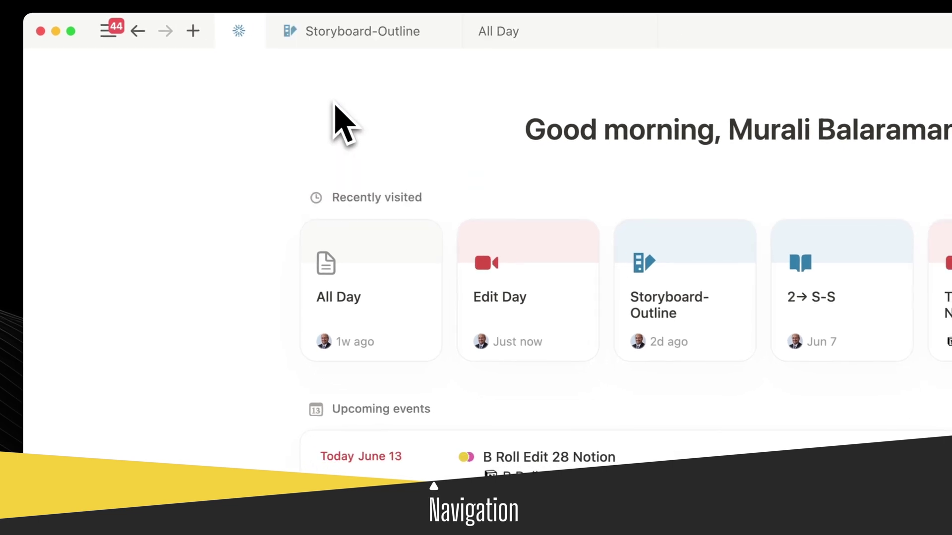
right_click(320, 39)
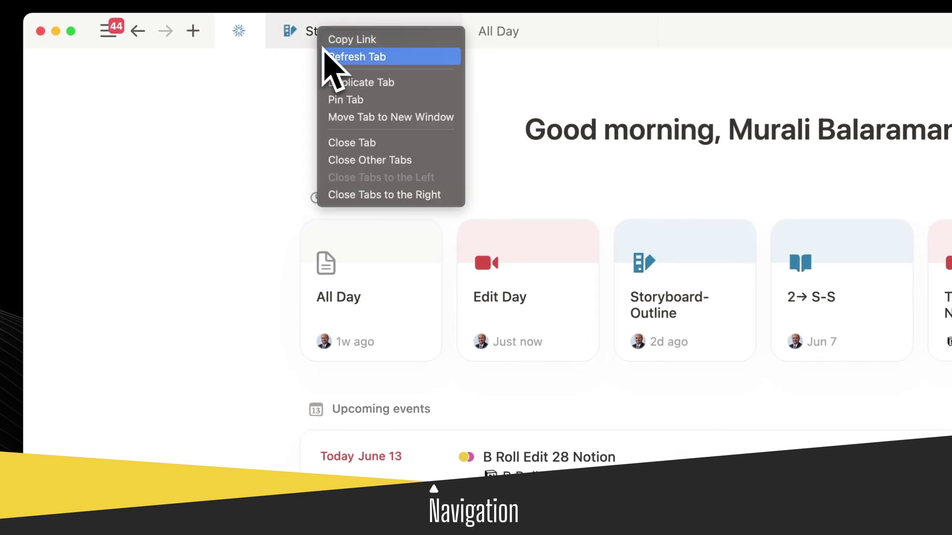
click(343, 100)
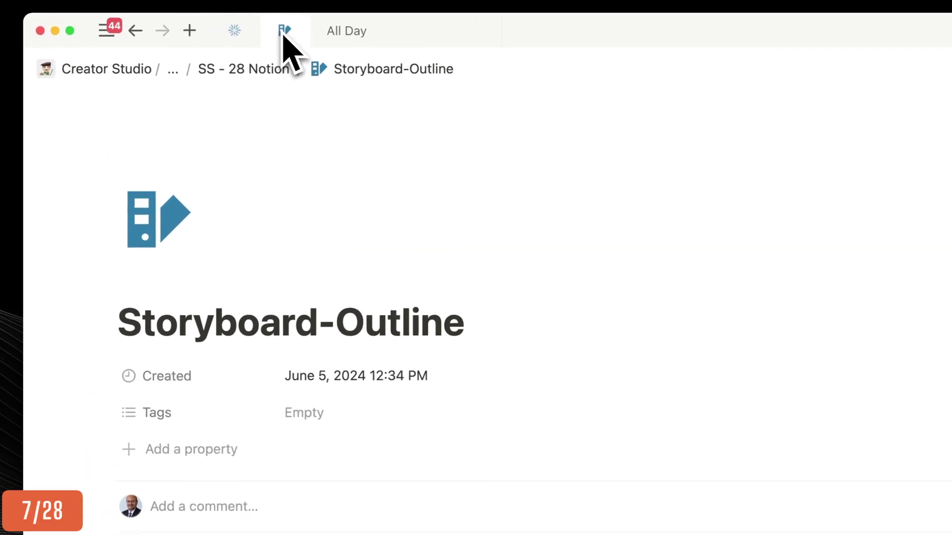
click(236, 31)
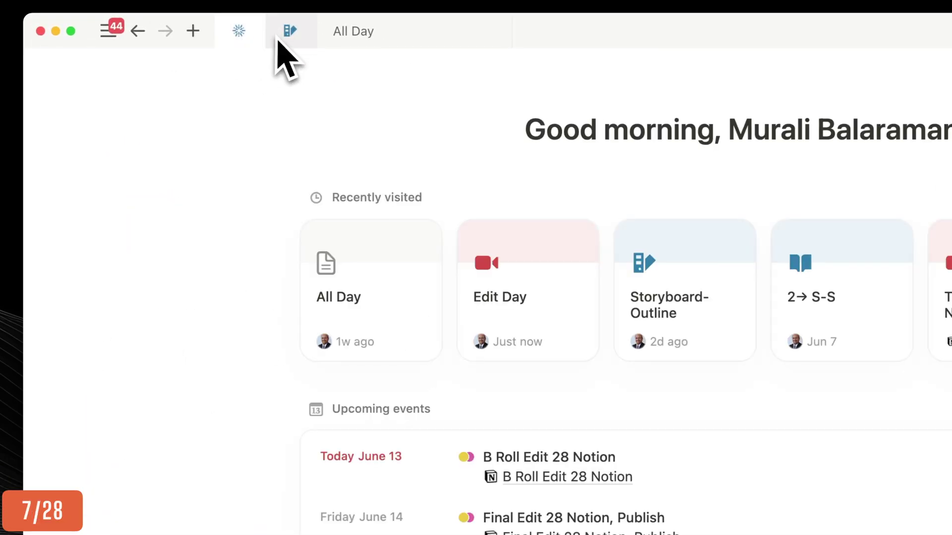
click(290, 32)
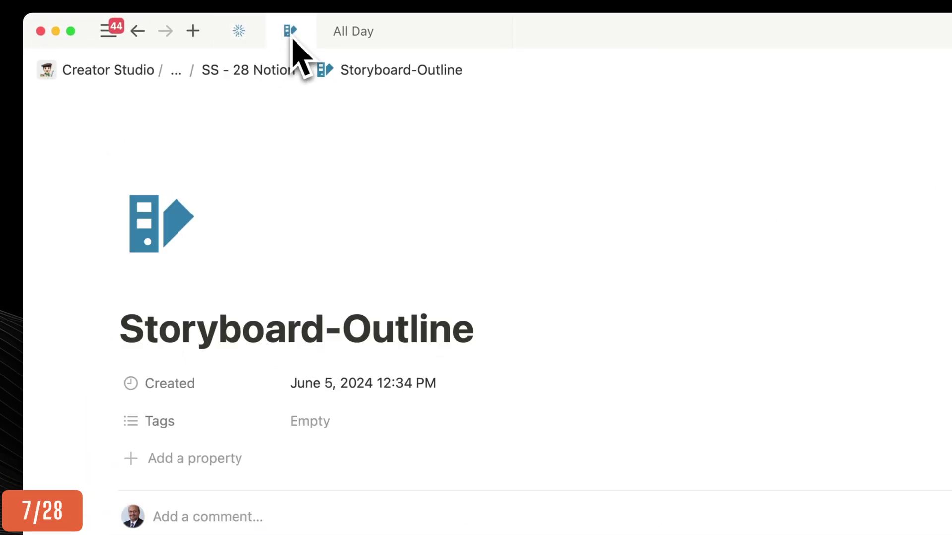
click(239, 32)
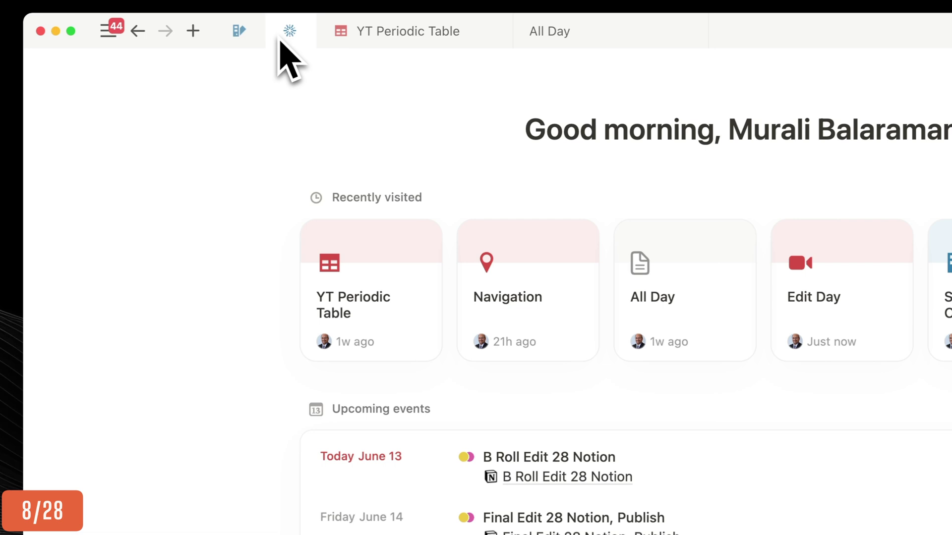
Drag YT Periodic Table after All Day and back, then try moving pinned Storyboard-Outline among unpinned tabs.
drag(370, 40, 484, 42)
drag(565, 44, 354, 47)
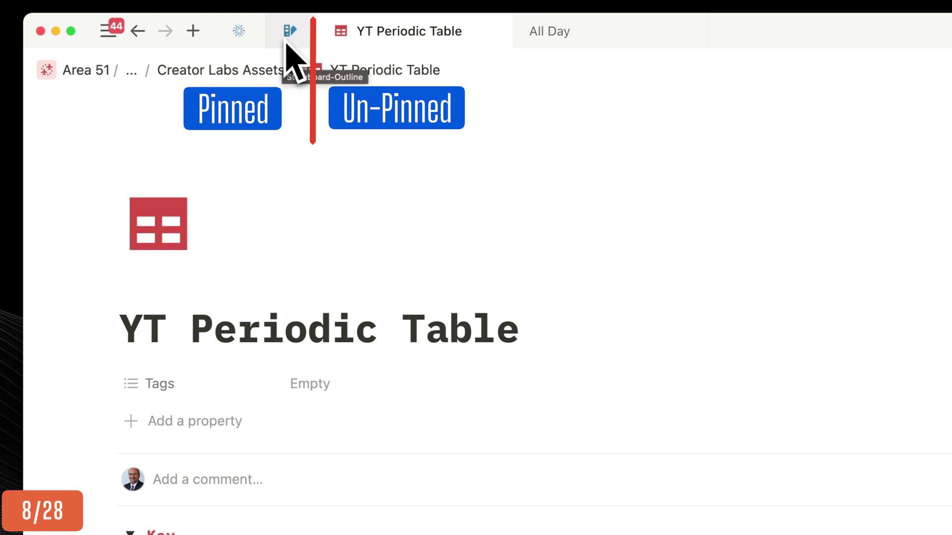
drag(286, 44, 410, 44)
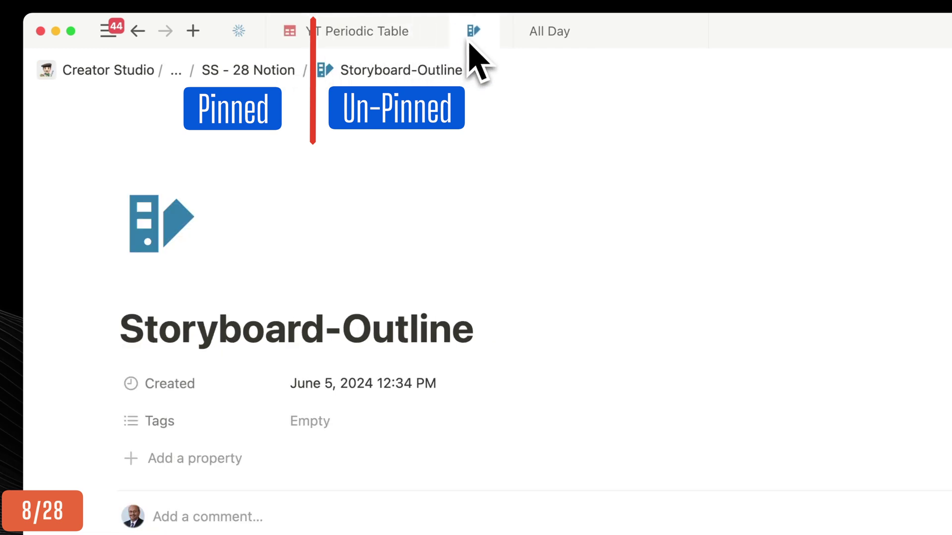
drag(470, 44, 469, 45)
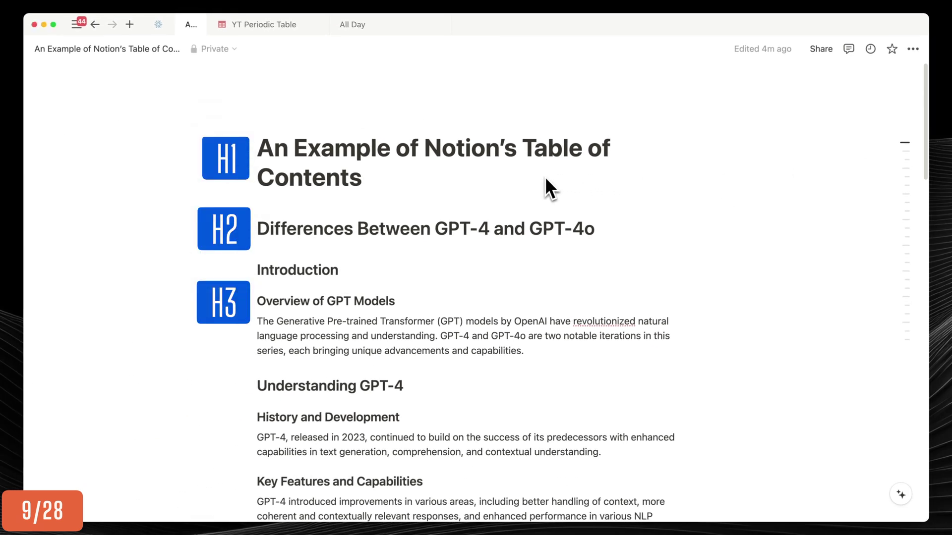
scroll(546, 179, down, 3)
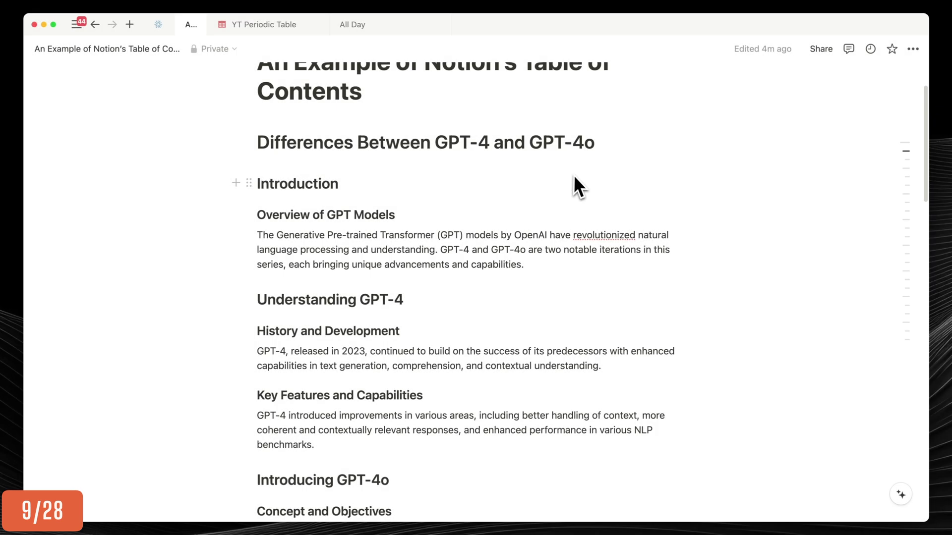
mouse_move(902, 161)
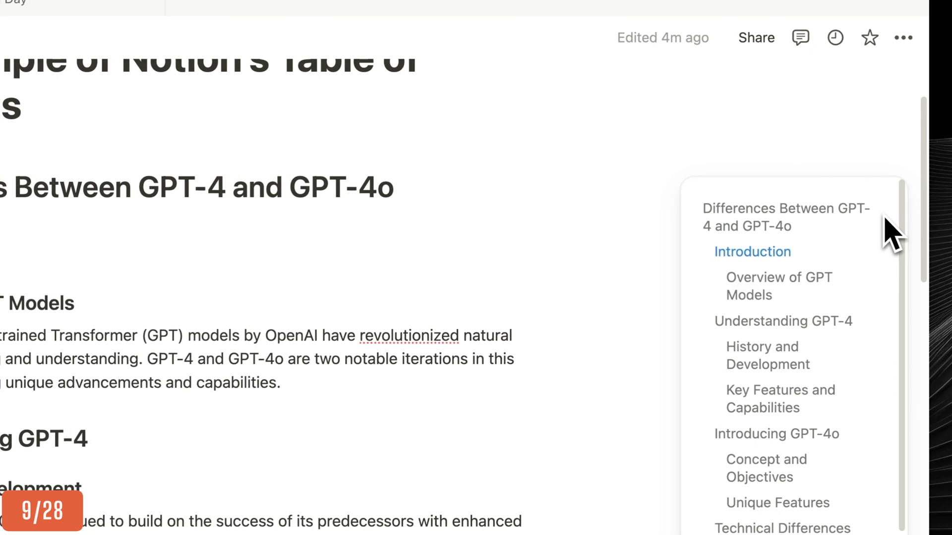
scroll(650, 436, down, 3)
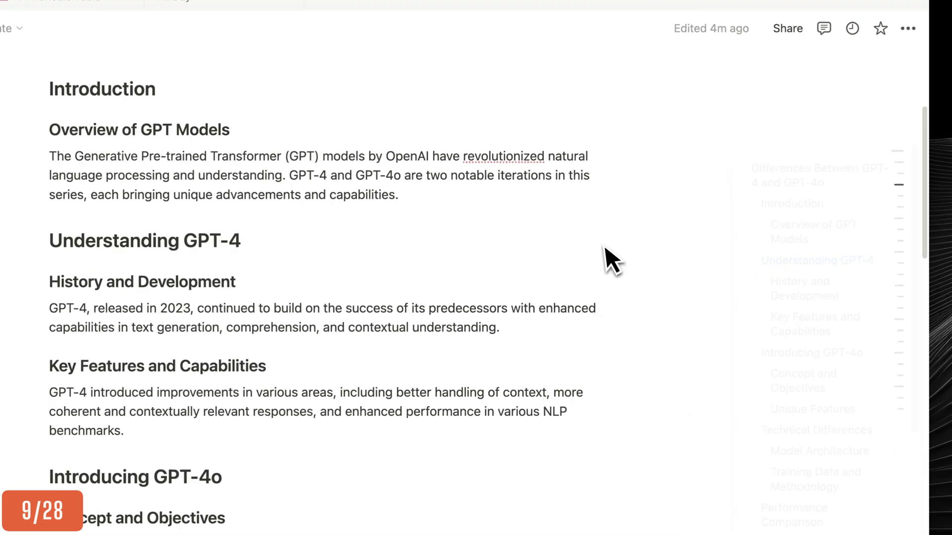
scroll(605, 248, down, 5)
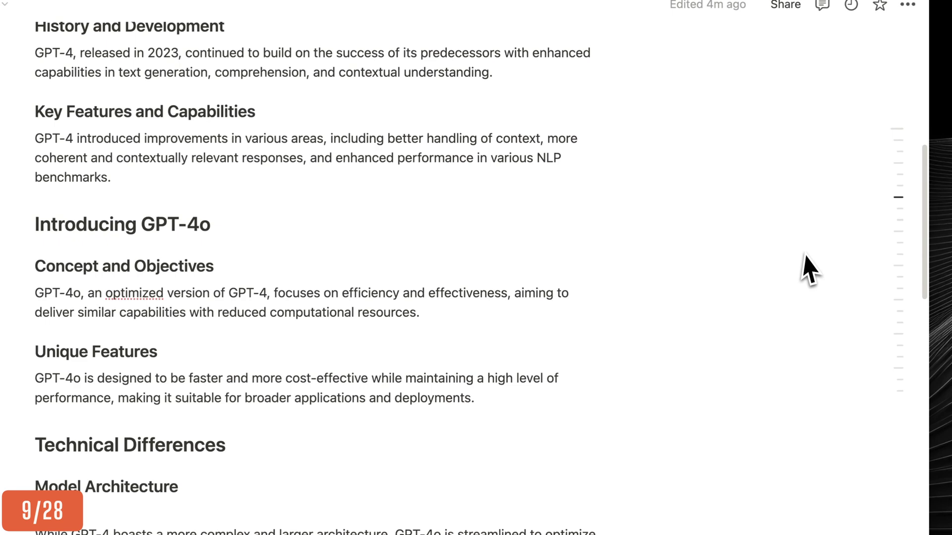
scroll(287, 284, down, 15)
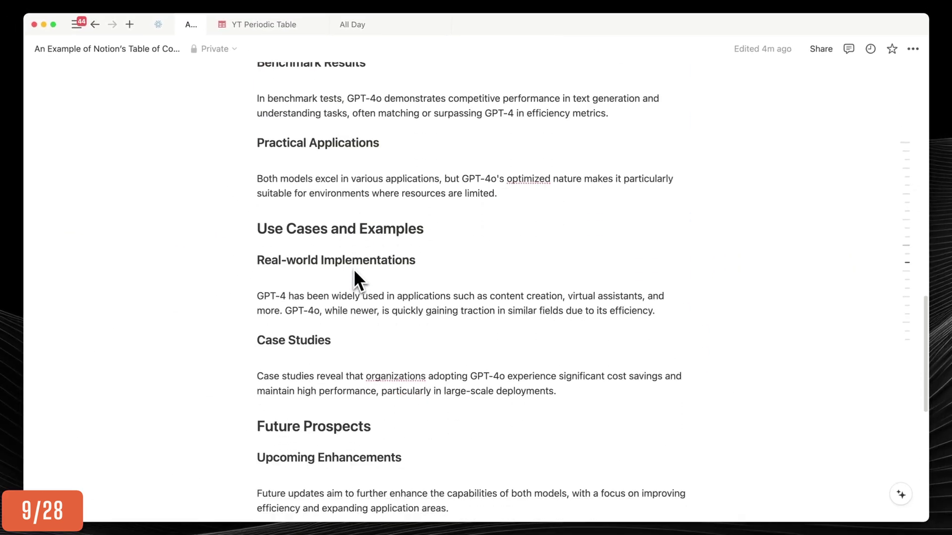
mouse_move(907, 298)
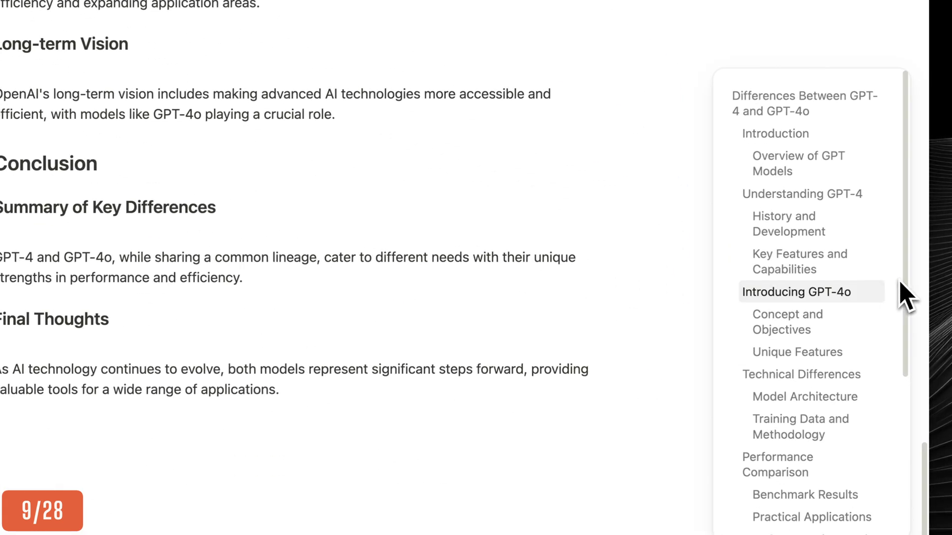
scroll(882, 304, down, 5)
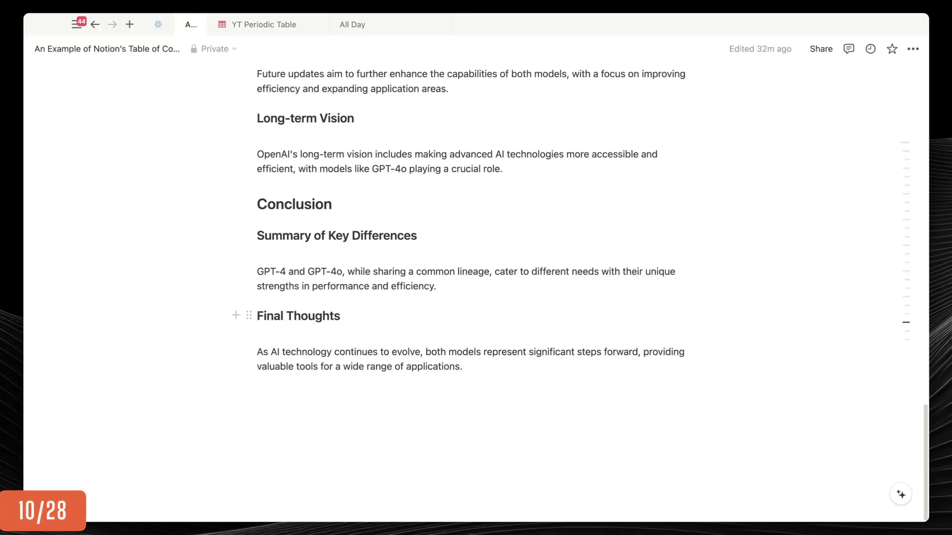
Dock the sidebar, lock the full Private pages list open, and show its sort options.
mouse_move(76, 27)
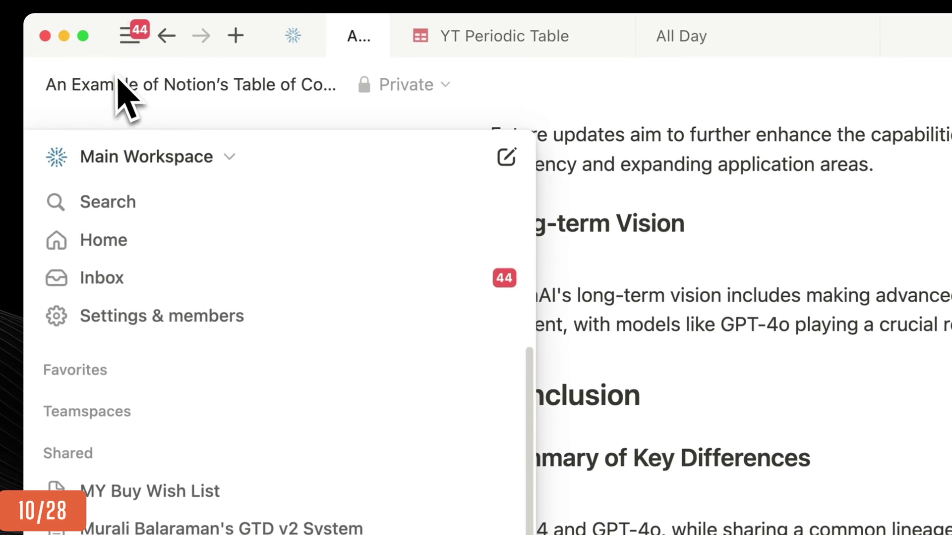
scroll(101, 461, down, 10)
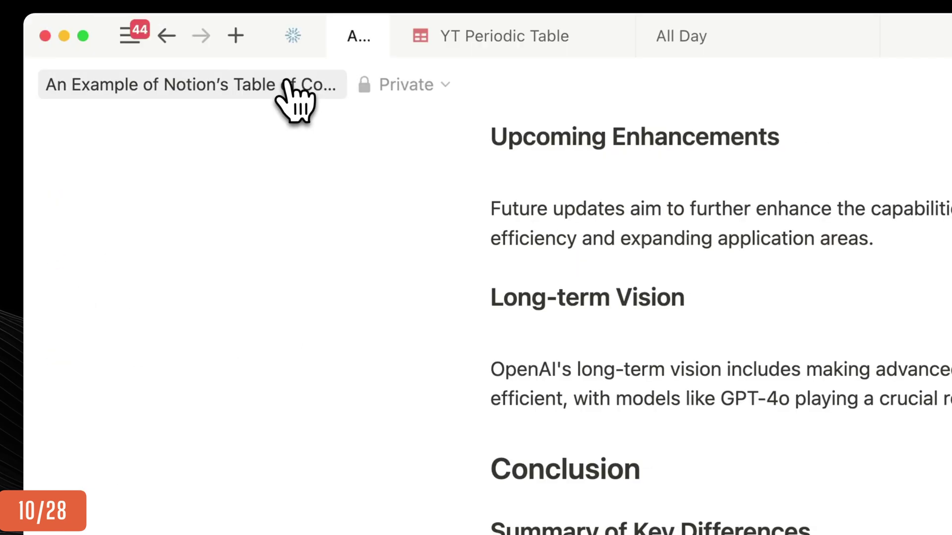
click(102, 29)
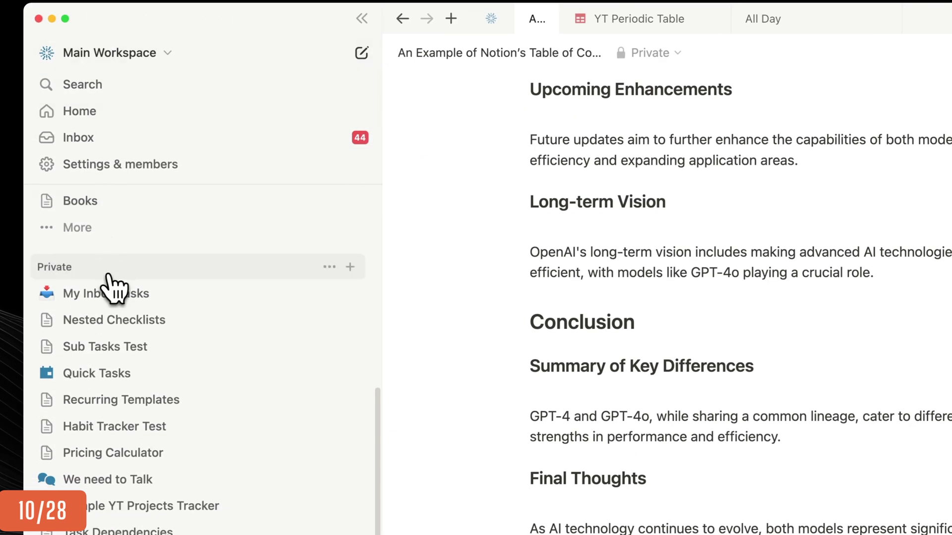
click(99, 440)
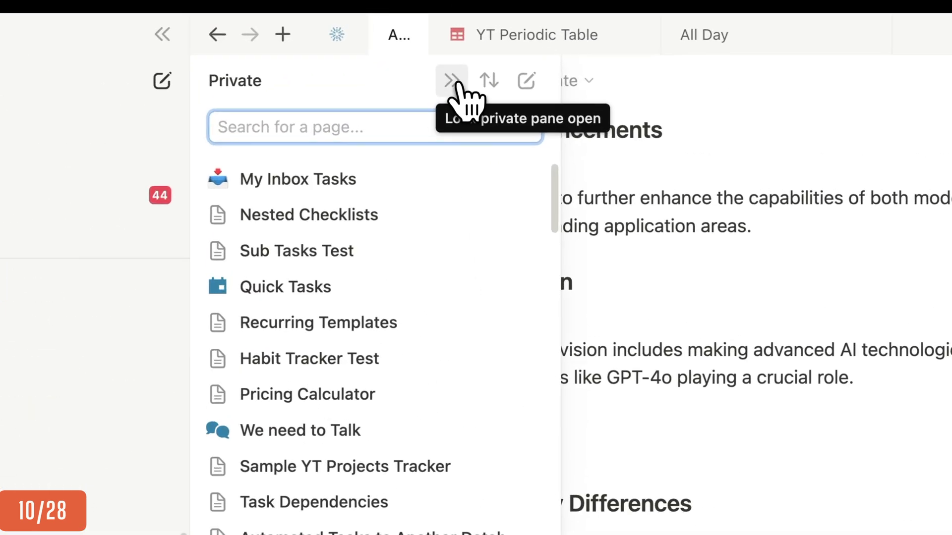
click(454, 84)
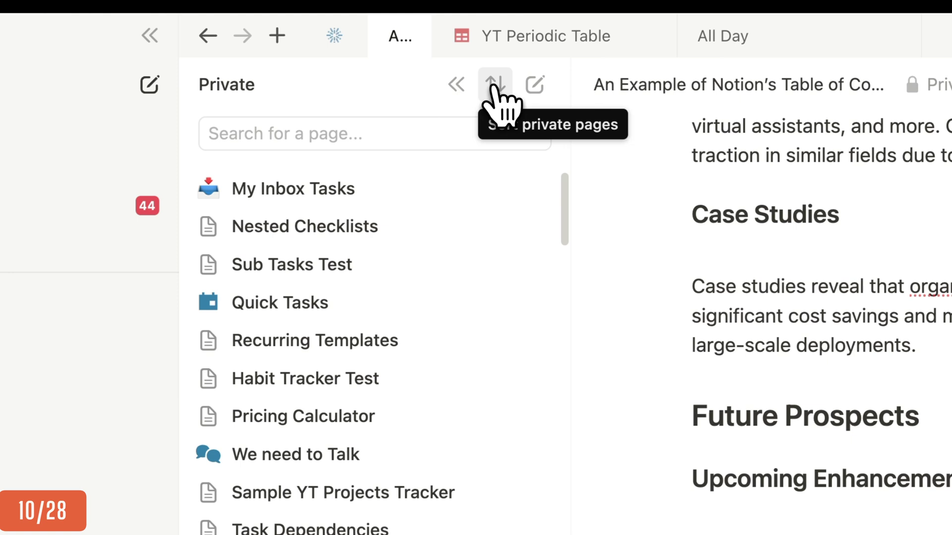
click(496, 86)
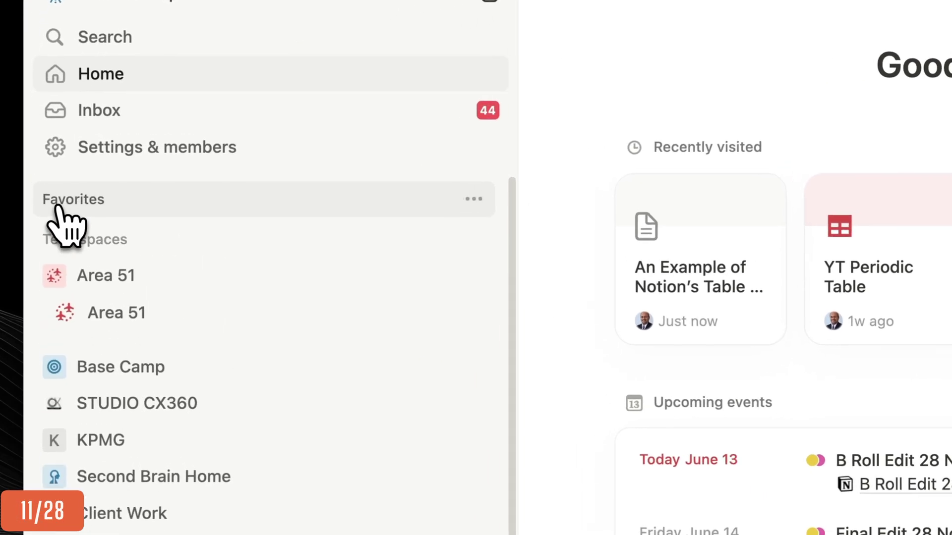
Collapse the Teamspaces section and drag its header to reorder it beside Favorites.
click(66, 244)
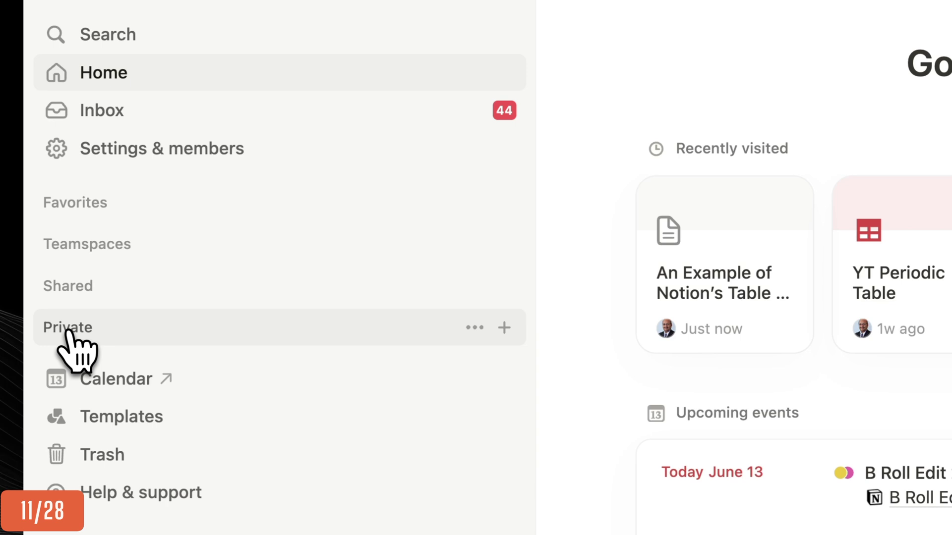
drag(74, 243, 74, 223)
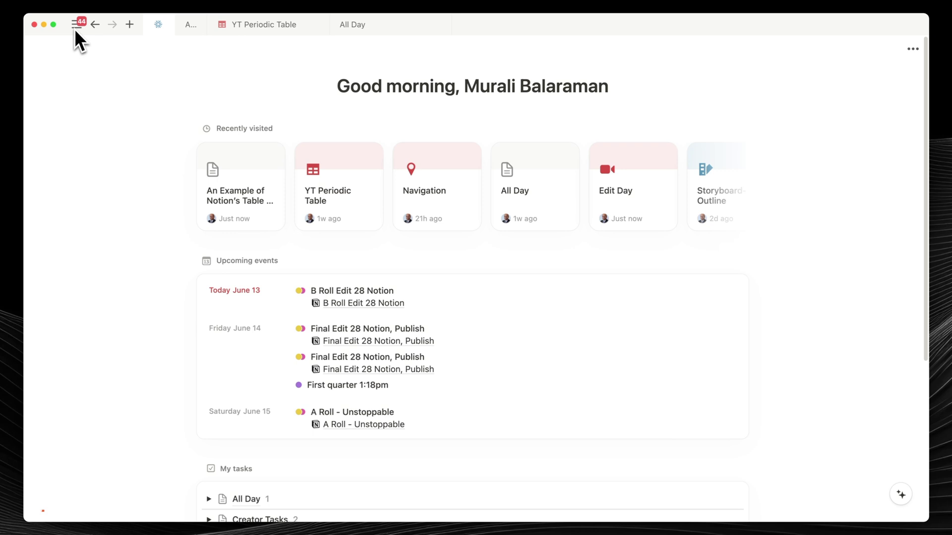
Open the Inbox, lock its pane open beside Home, and show the notification bulk-action options.
mouse_move(75, 28)
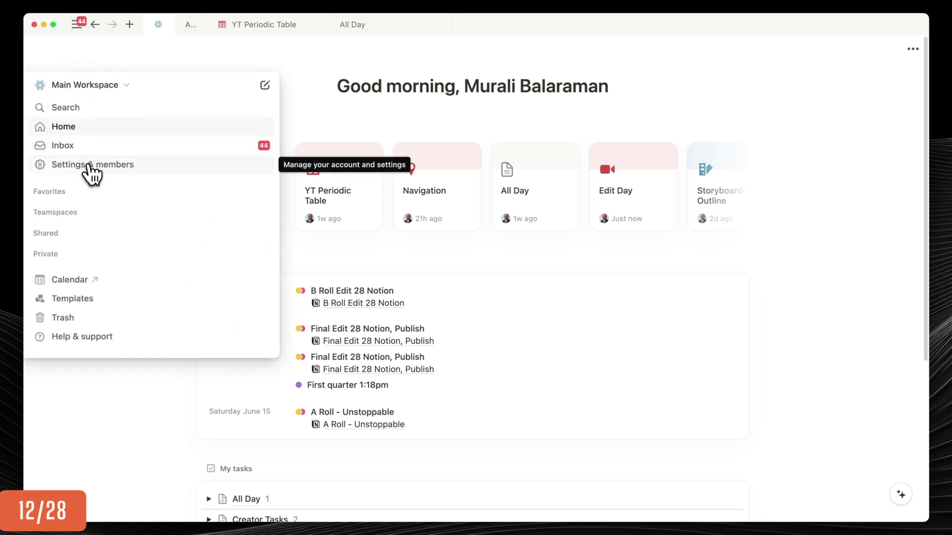
click(73, 148)
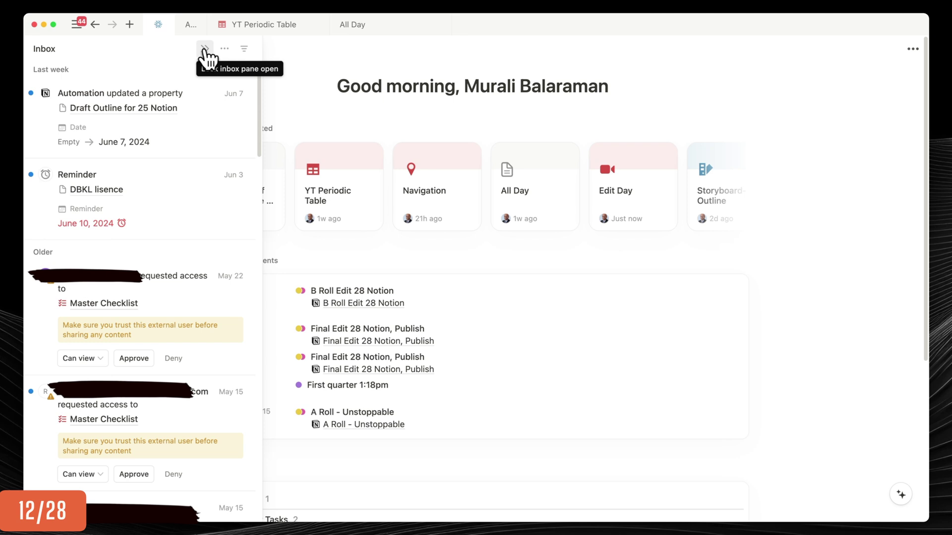
click(205, 48)
mouse_move(222, 99)
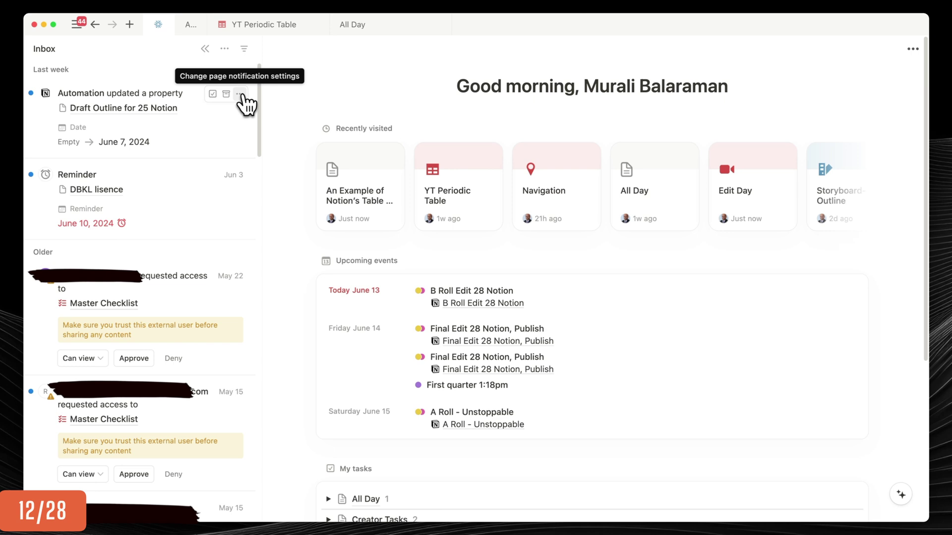
click(225, 48)
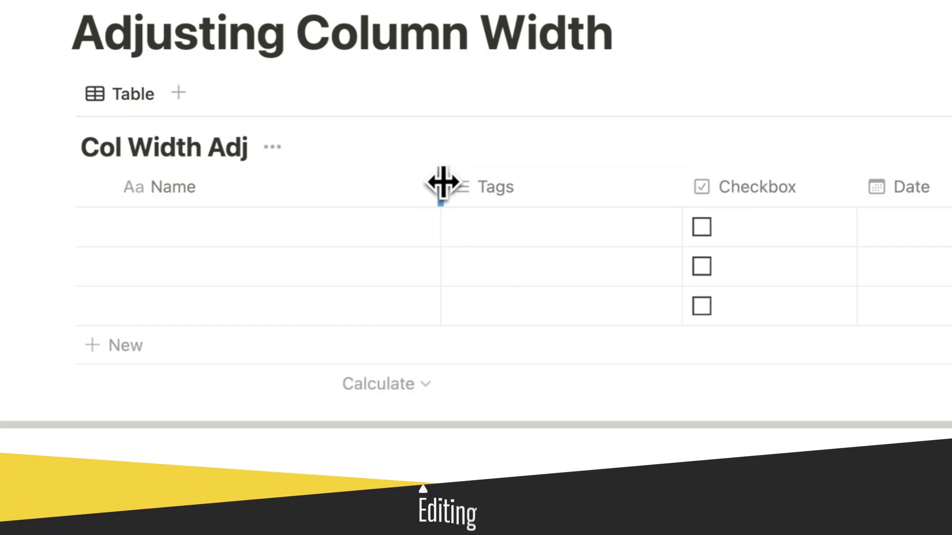
Narrow the Name, Checkbox, Date and Person columns of Col Width Adj, holding Option for Date and Person.
drag(442, 185, 235, 187)
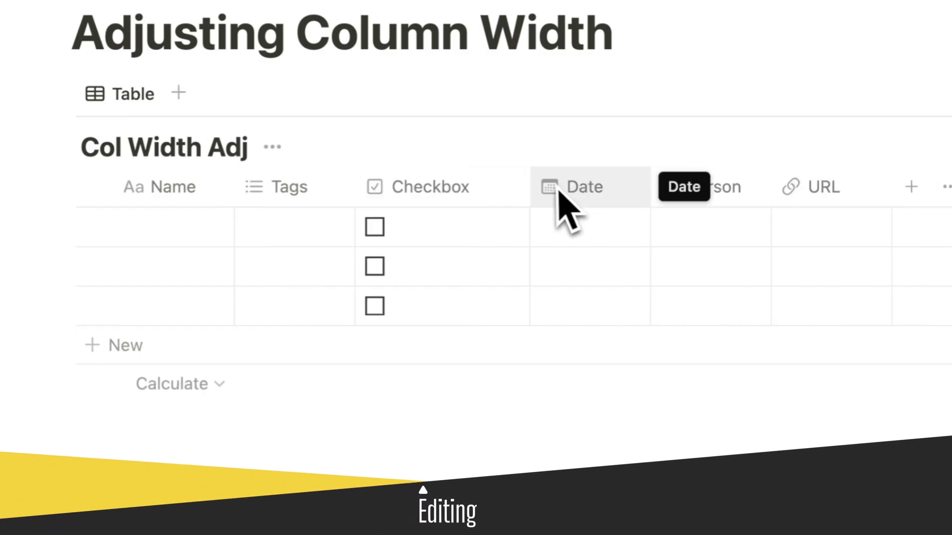
drag(528, 179, 338, 183)
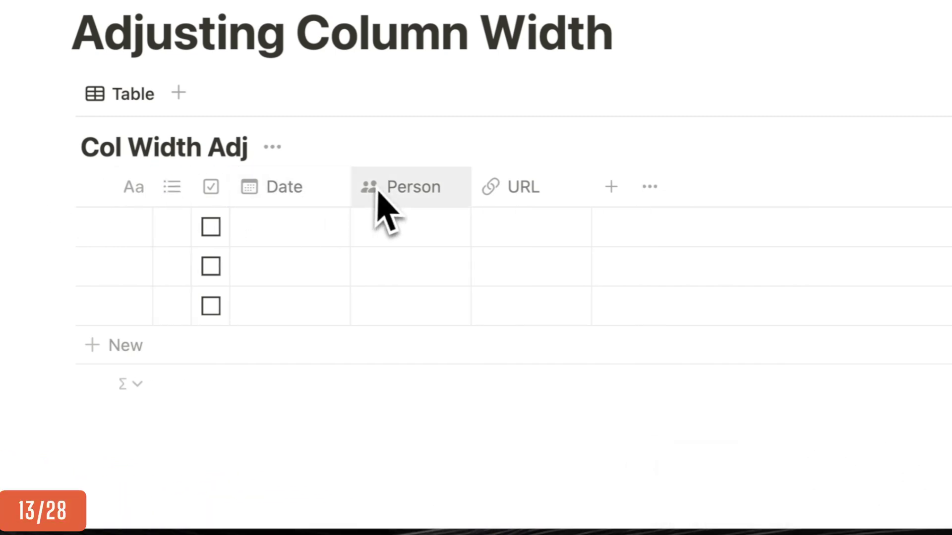
key(alt)
drag(350, 171, 176, 202)
key(alt)
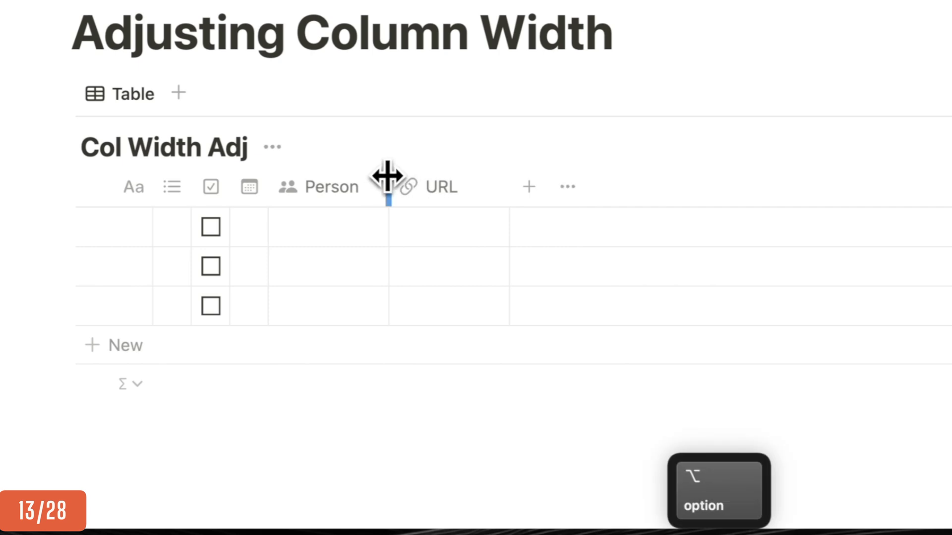
drag(387, 176, 310, 187)
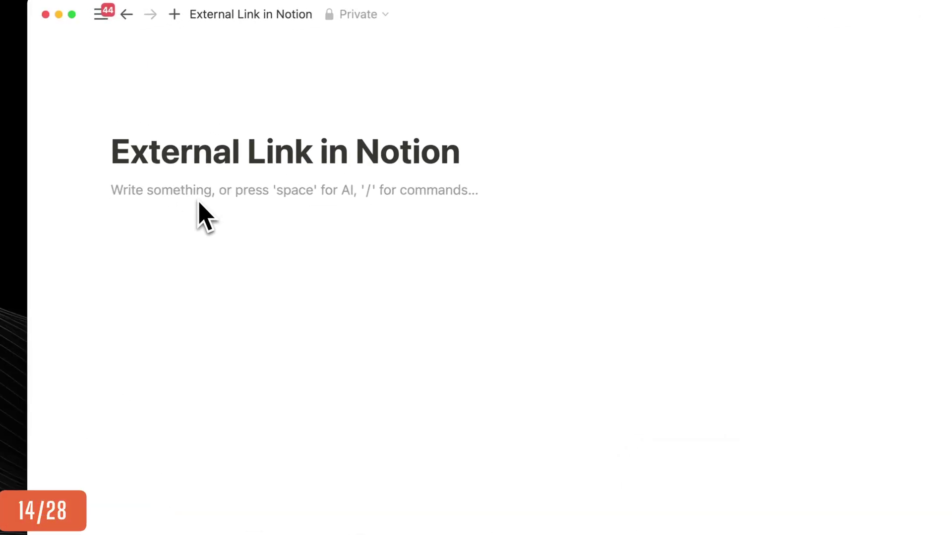
Paste the YouTube URL as an inline mention and add an empty line beneath it.
text(https://www.youtube.com/watch?v=8xD_gOCcTMk)
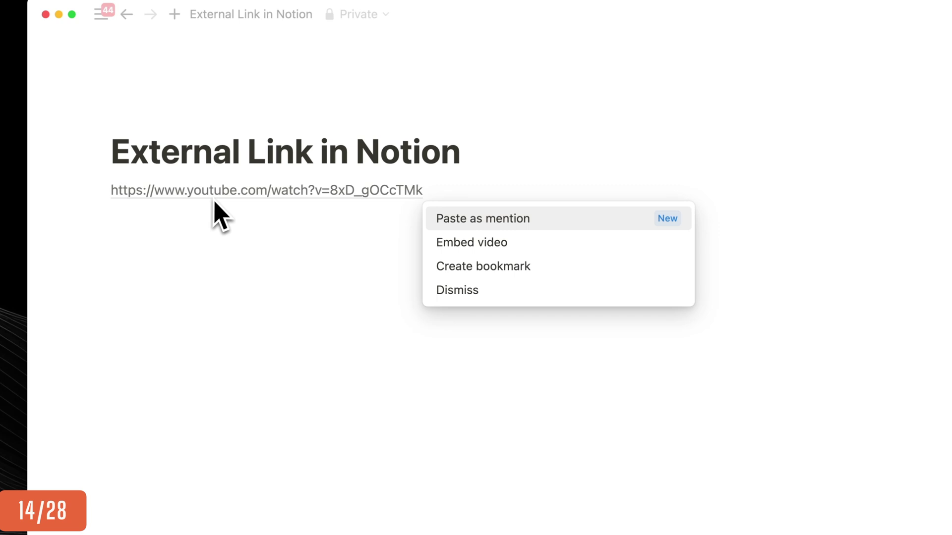
click(455, 220)
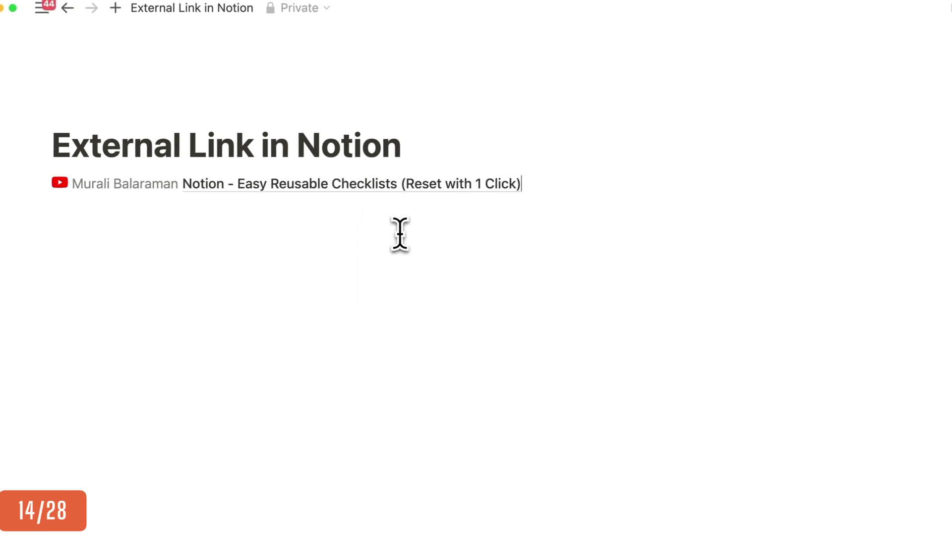
key(Return)
mouse_move(374, 190)
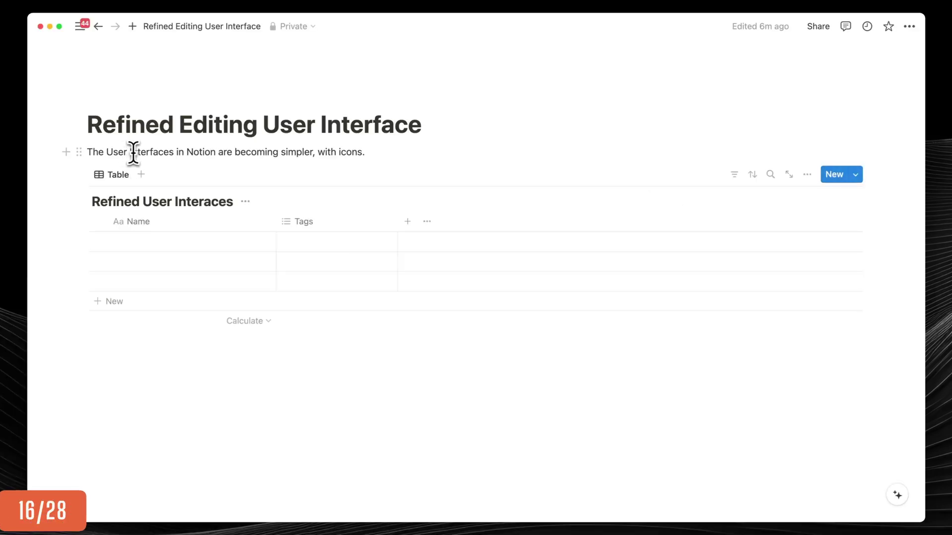
Select the phrase 'User Interfaces in Notion' in the description sentence.
drag(106, 152, 134, 152)
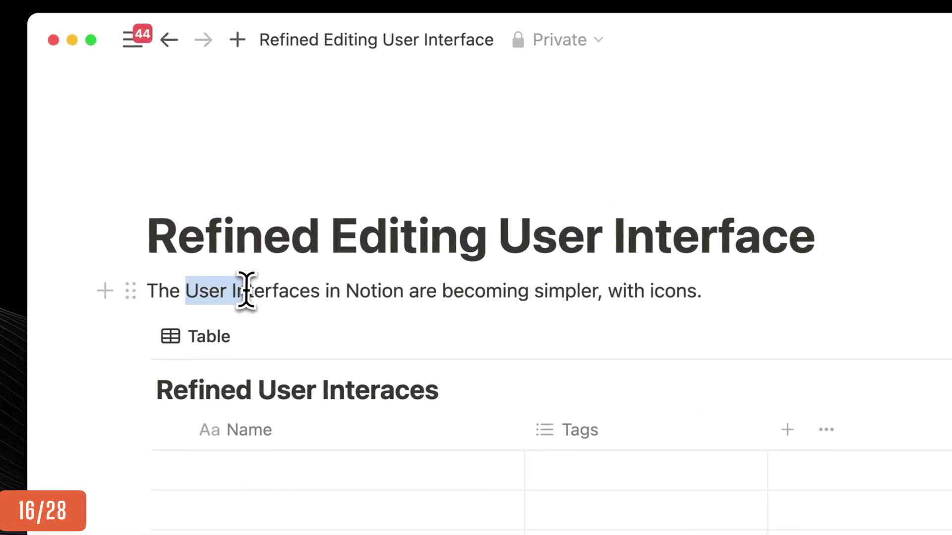
drag(246, 290, 342, 290)
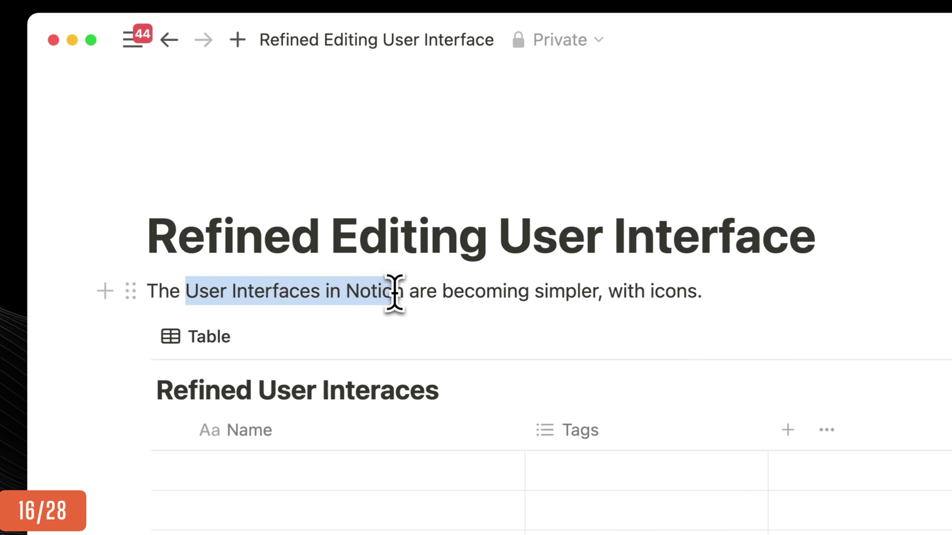
drag(402, 293, 403, 292)
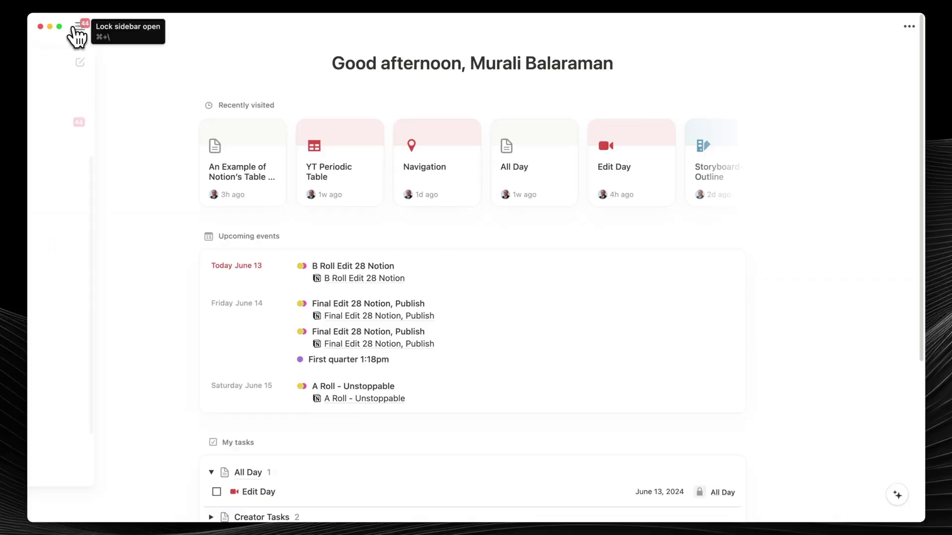
Dock the sidebar and create a new page titled 'Cleaner New page'.
click(76, 26)
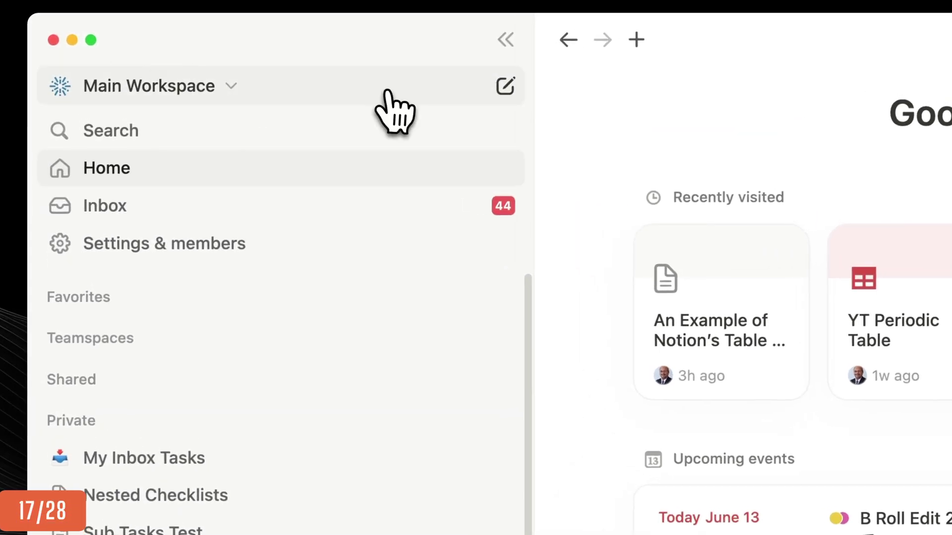
click(507, 87)
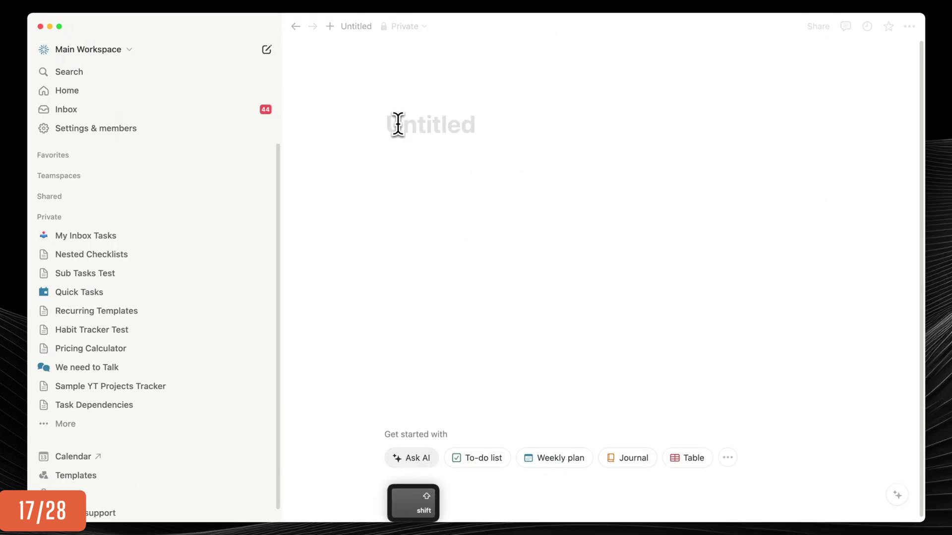
text(Cleaner New page)
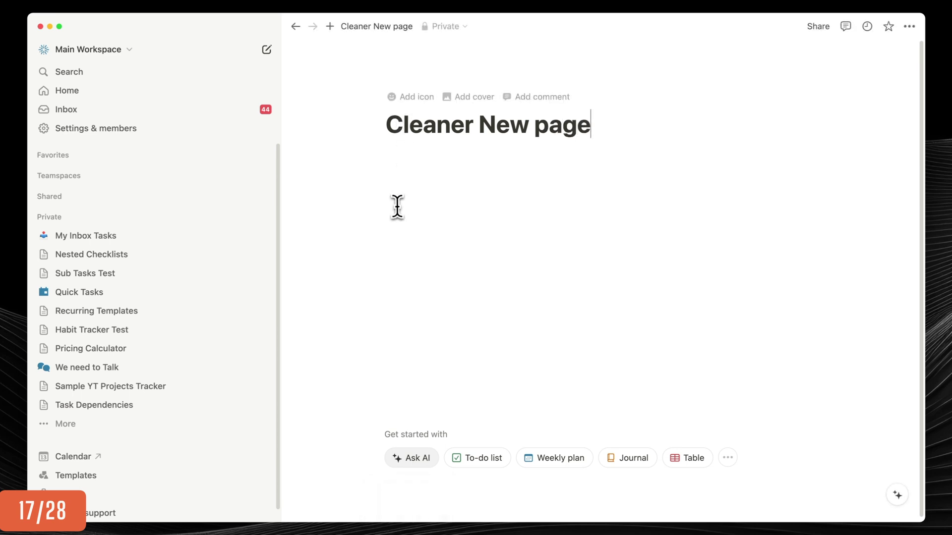
Try the To-do list, Weekly plan and Journal starters, undoing each one.
click(466, 462)
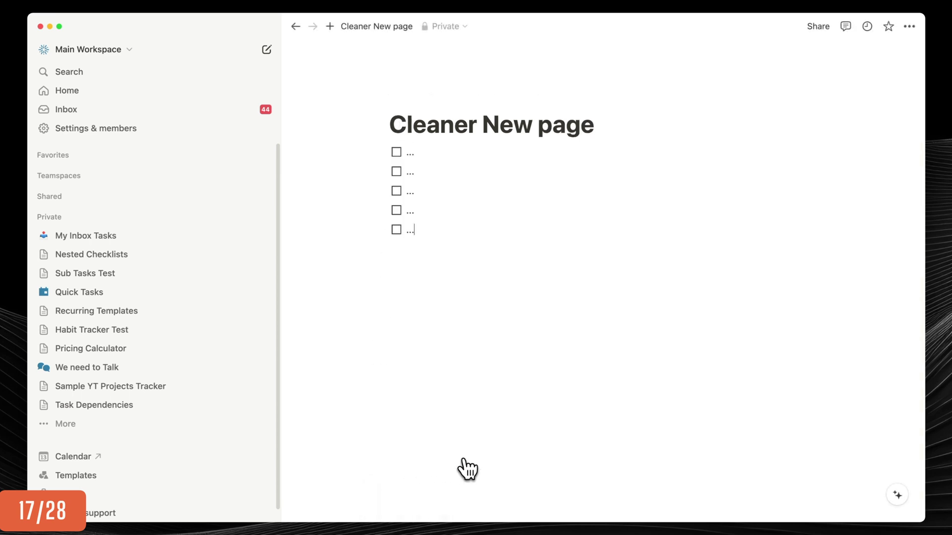
key(super+z)
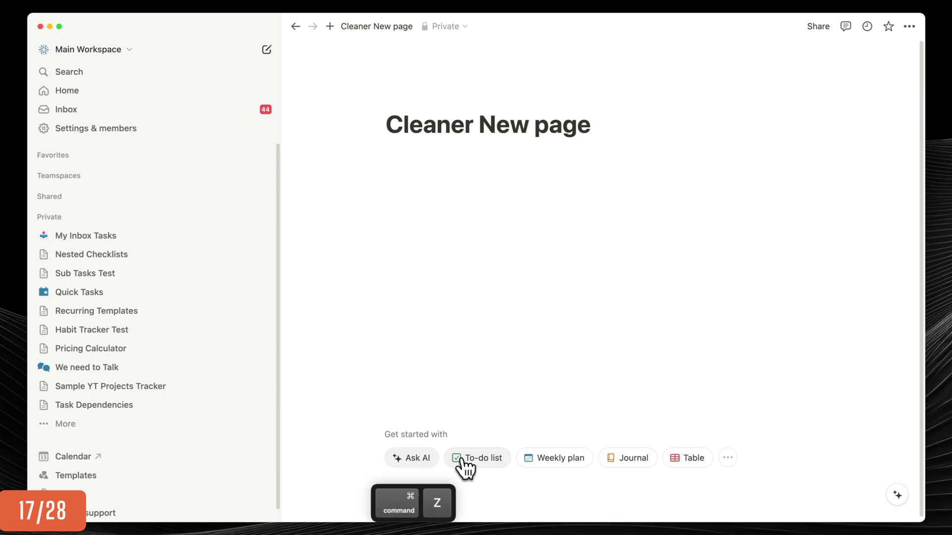
click(554, 463)
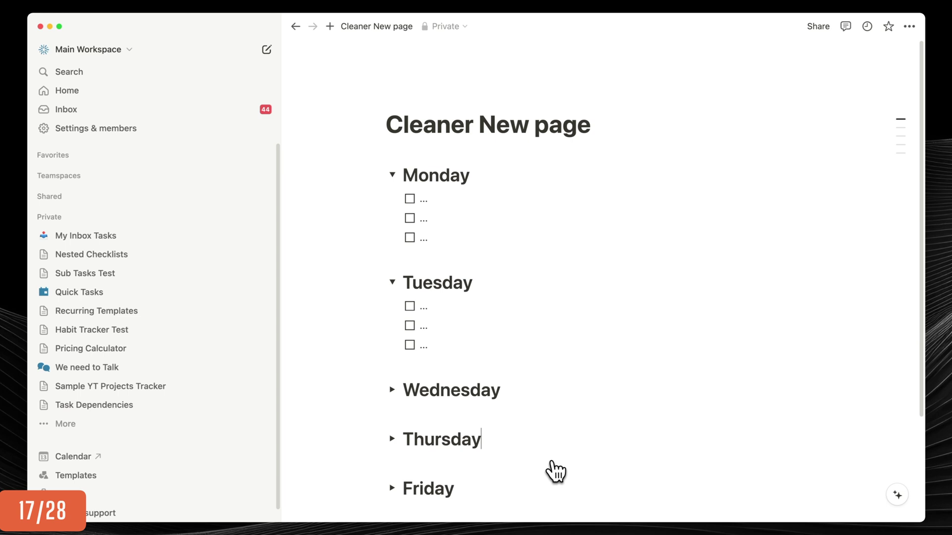
key(super+z)
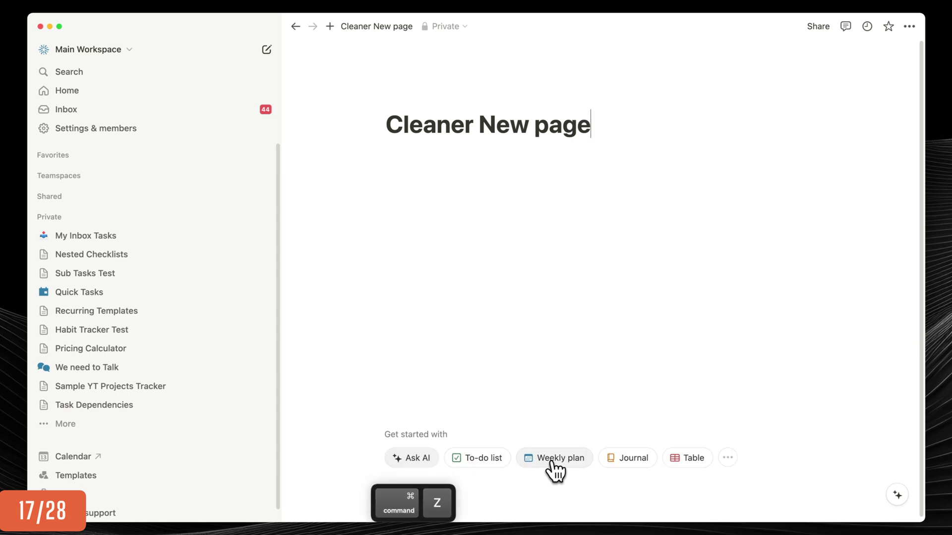
click(643, 465)
key(super+z)
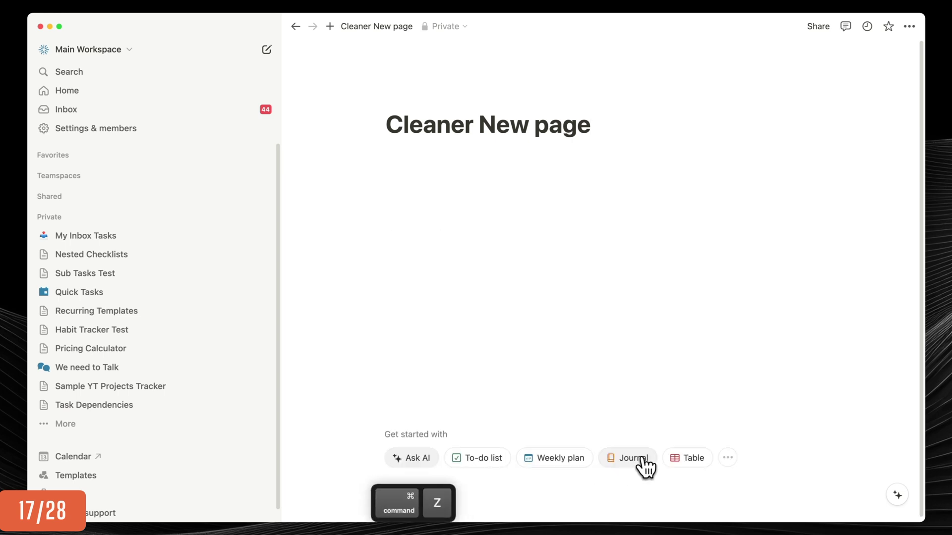
Add and undo an inline table, then show more ways to start the page.
click(675, 461)
key(super+z)
click(729, 460)
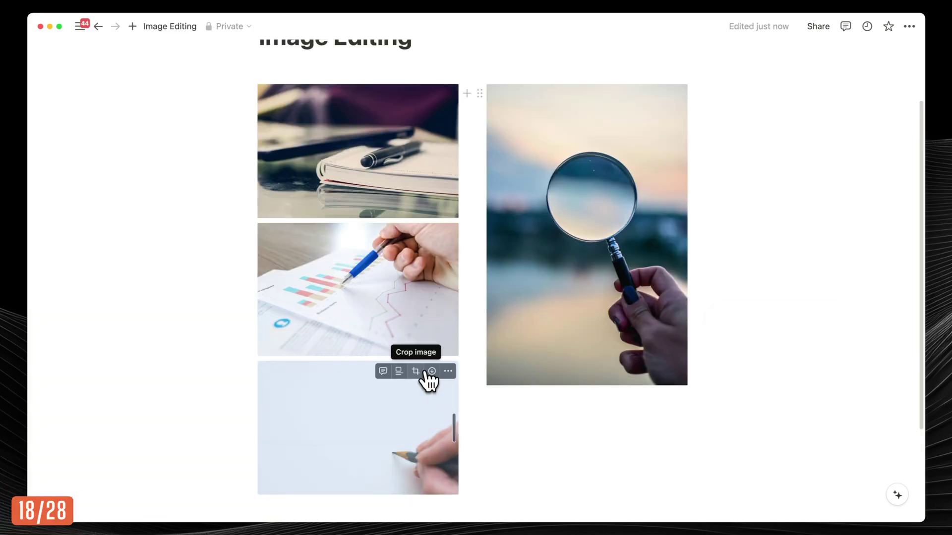
click(420, 377)
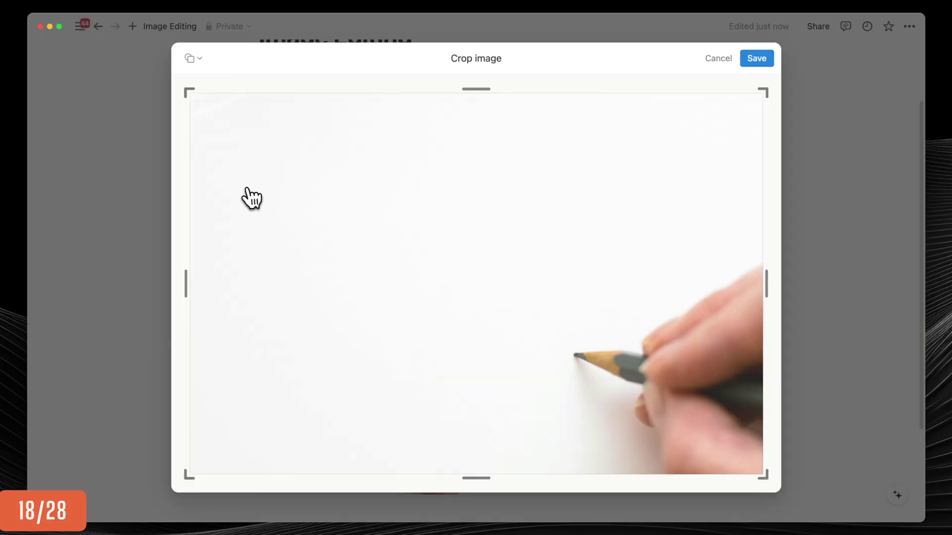
Trim the top off the pencil photo, keeping its lower part.
drag(186, 91, 204, 233)
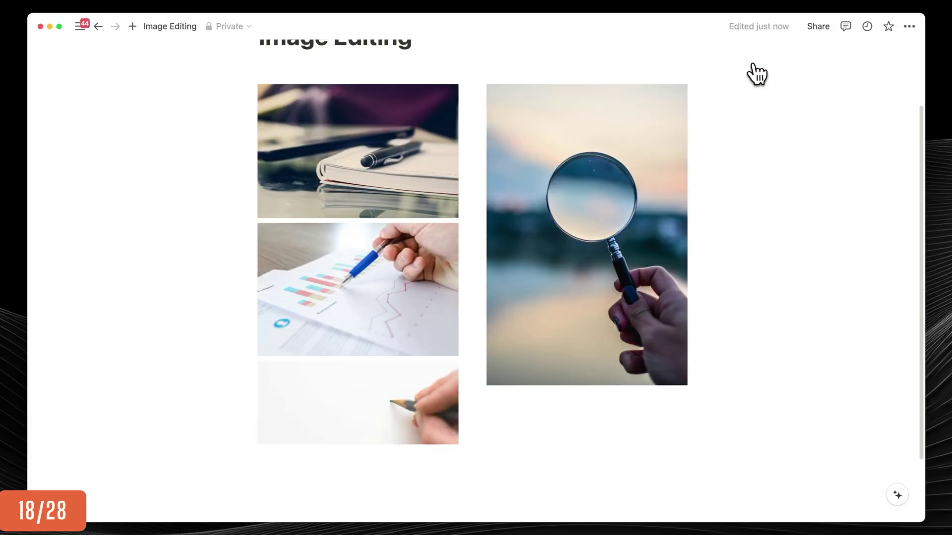
click(418, 97)
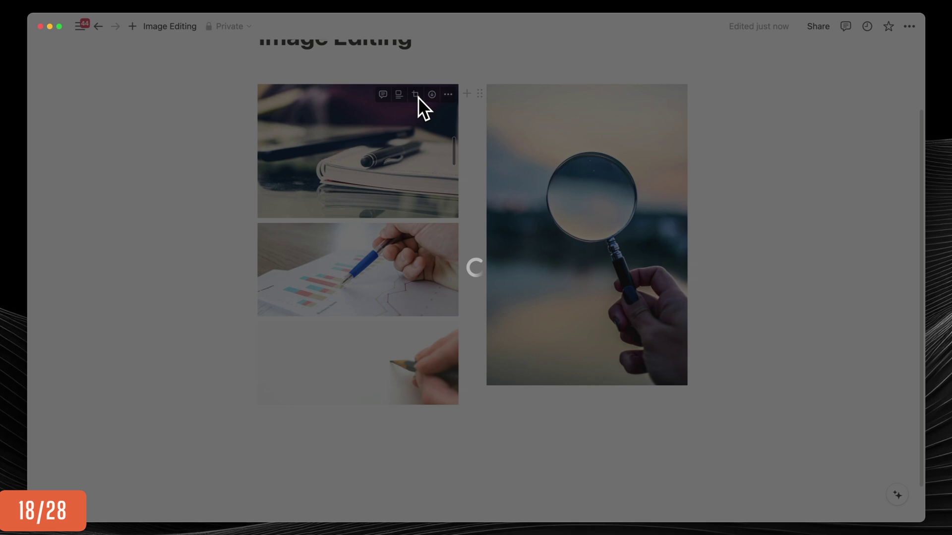
Crop the notebook-and-pen photo to a square over the pen and notebook, and save.
click(196, 59)
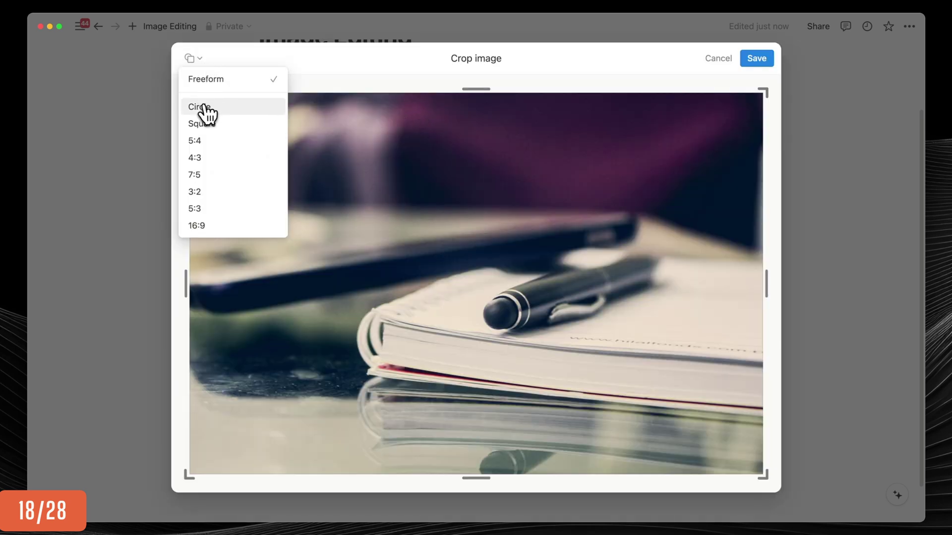
click(203, 107)
click(203, 124)
click(347, 242)
drag(357, 245, 417, 290)
click(753, 59)
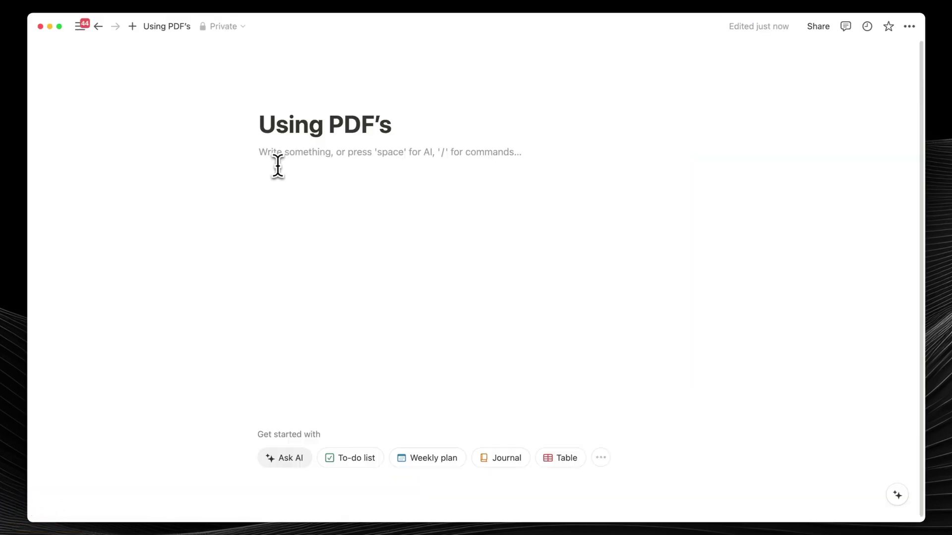
Embed the GTD guide PDF from Downloads in the page via /pdf.
text(/pdf)
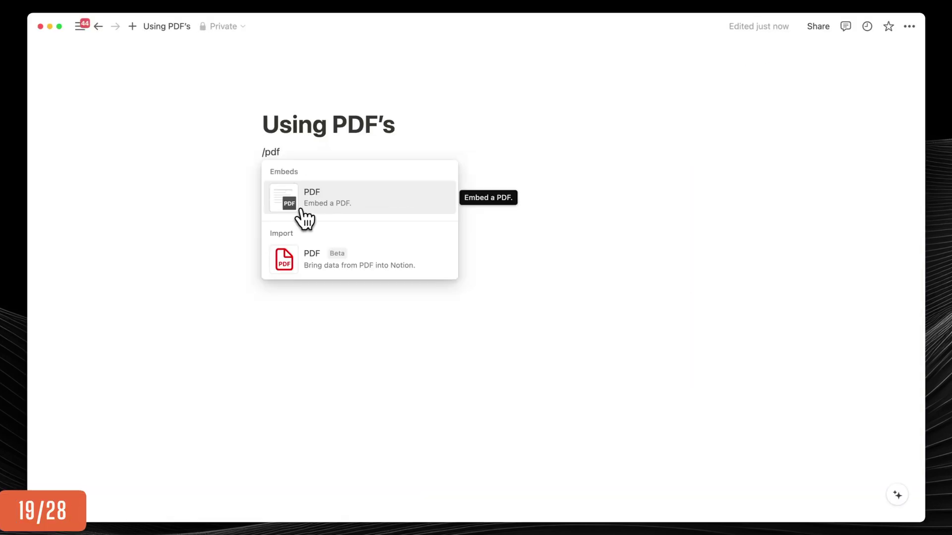
click(303, 204)
click(410, 222)
click(740, 115)
click(298, 129)
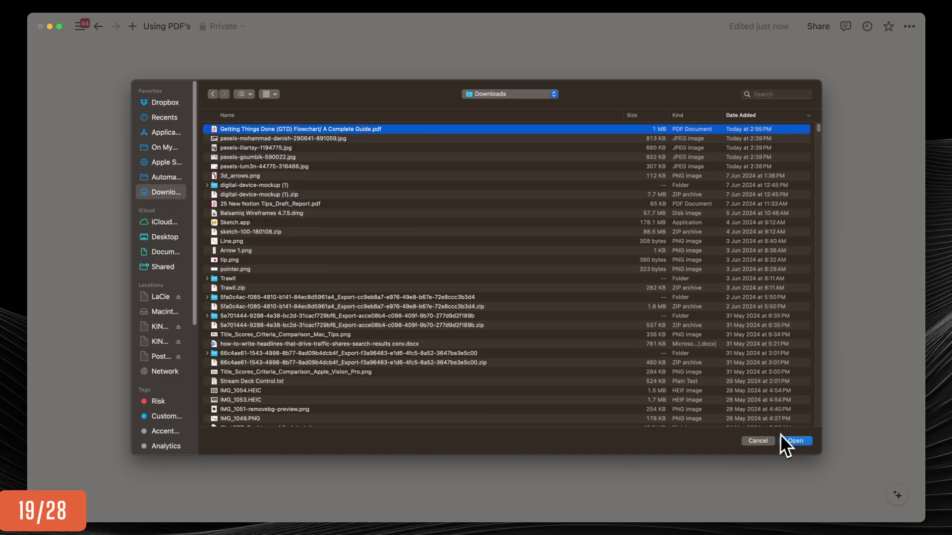
click(796, 441)
scroll(535, 269, down, 15)
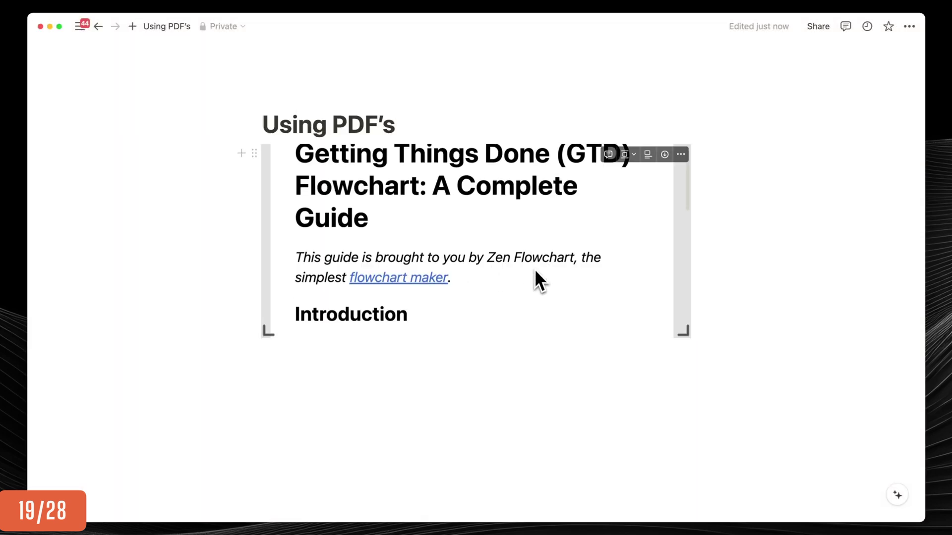
scroll(534, 269, down, 10)
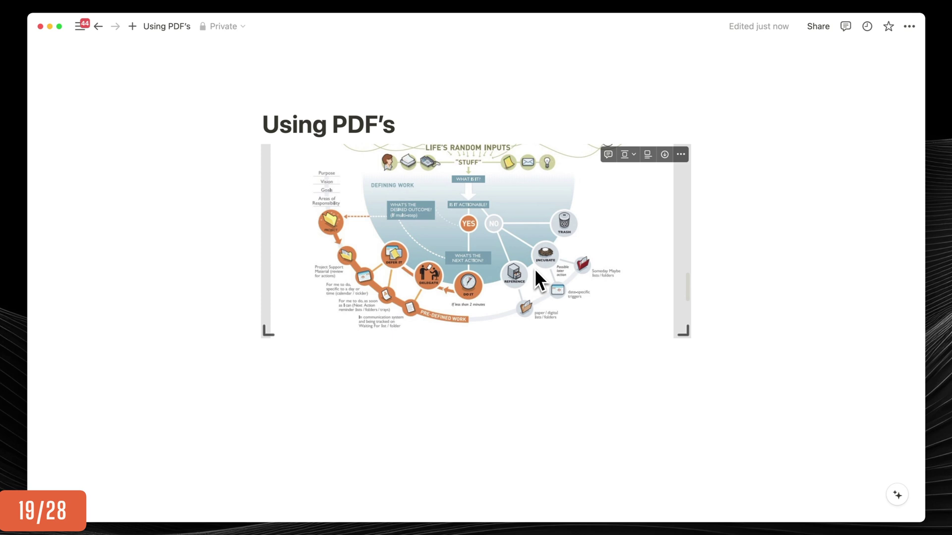
Import the GTD flowchart PDF from Downloads as an editable page via /pdf.
click(314, 383)
text(/pdf)
click(329, 330)
click(166, 192)
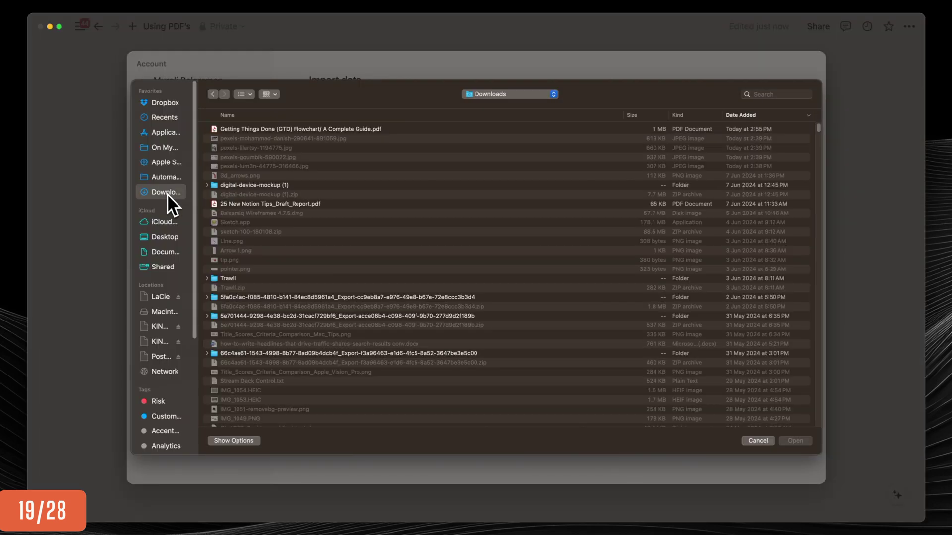
click(228, 129)
click(792, 442)
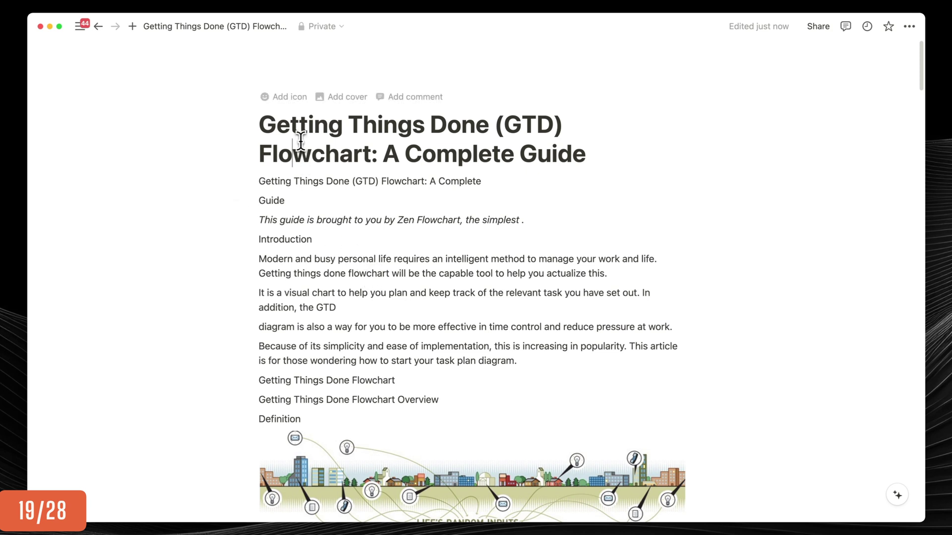
scroll(300, 141, down, 5)
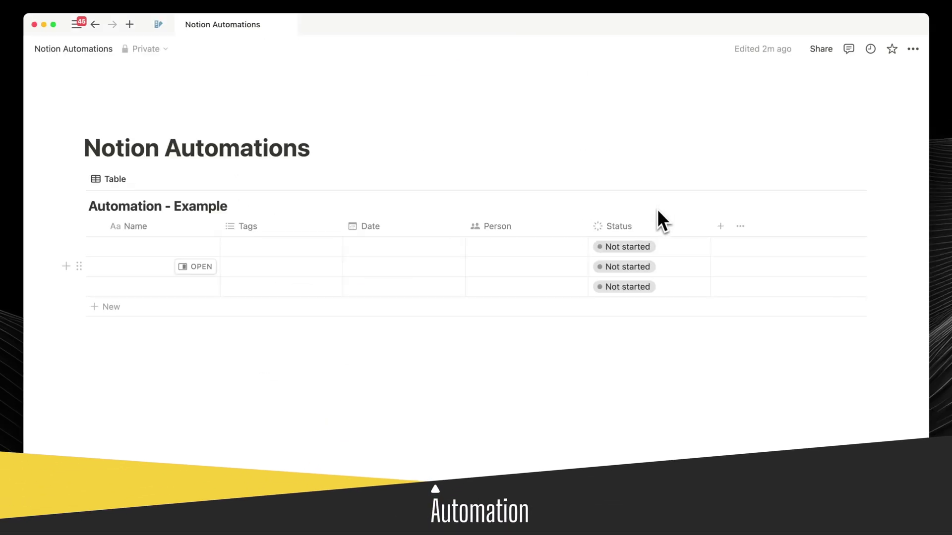
Duplicate the Page Added automation and open its set Date step options.
click(756, 179)
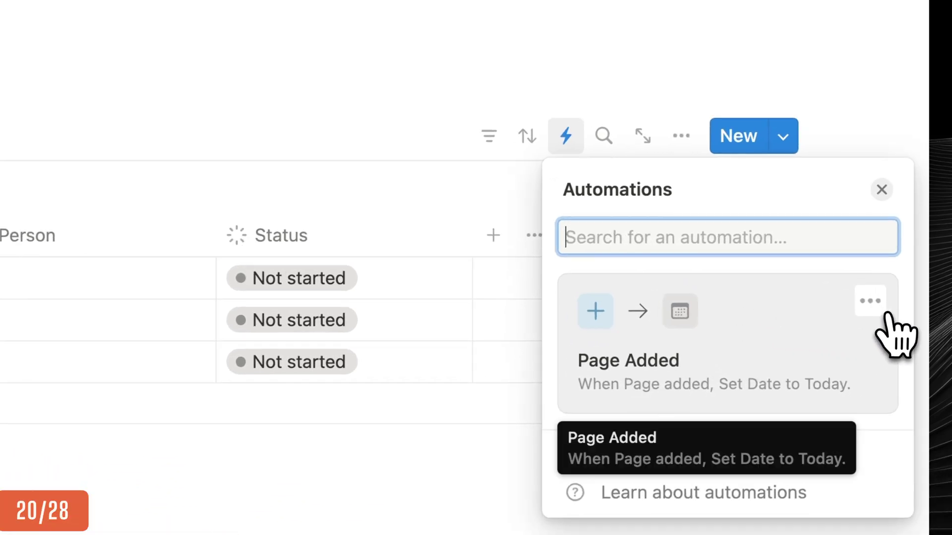
click(872, 301)
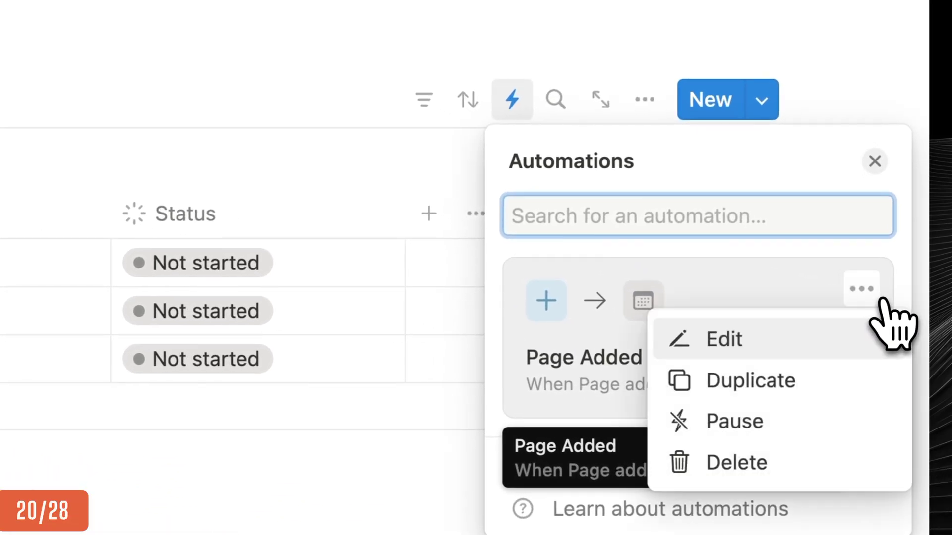
click(798, 385)
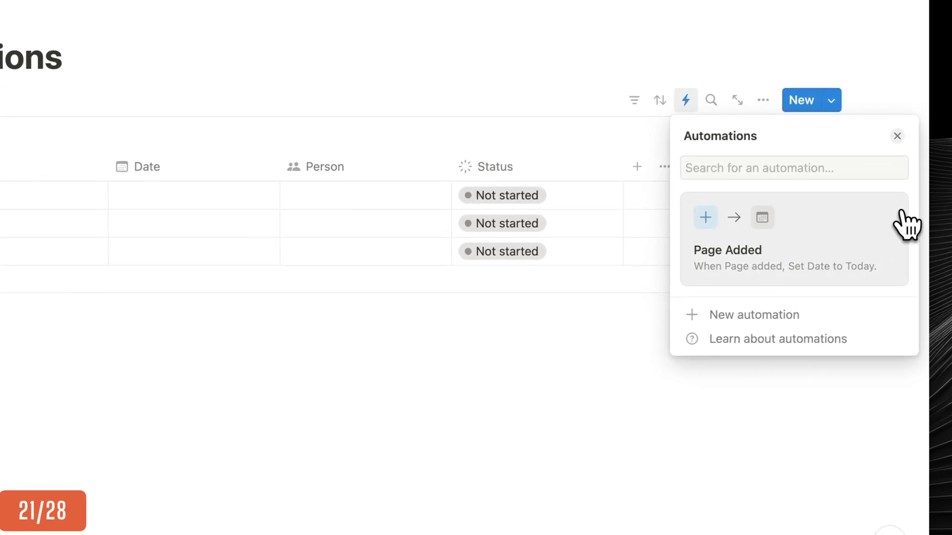
click(877, 222)
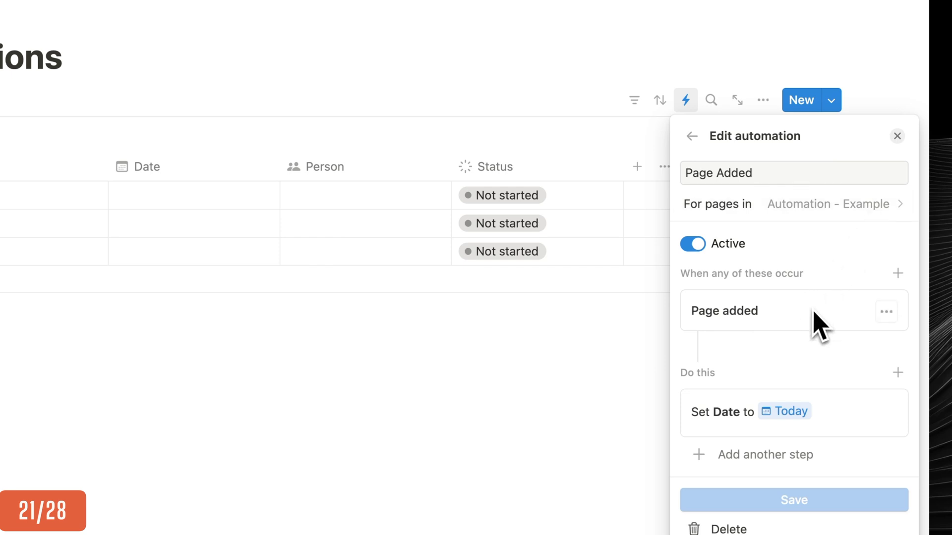
click(887, 412)
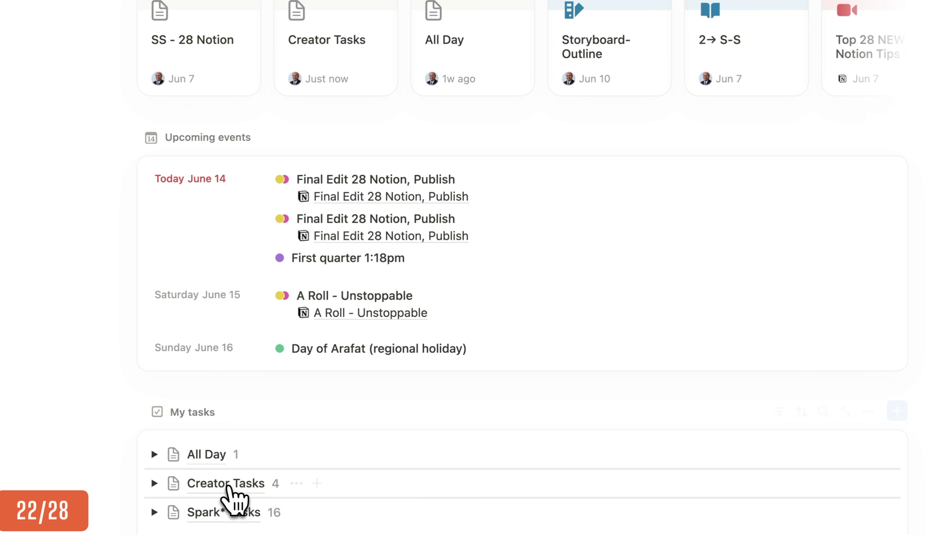
Open Creator Tasks and edit its Insert Today's Date automation.
click(227, 485)
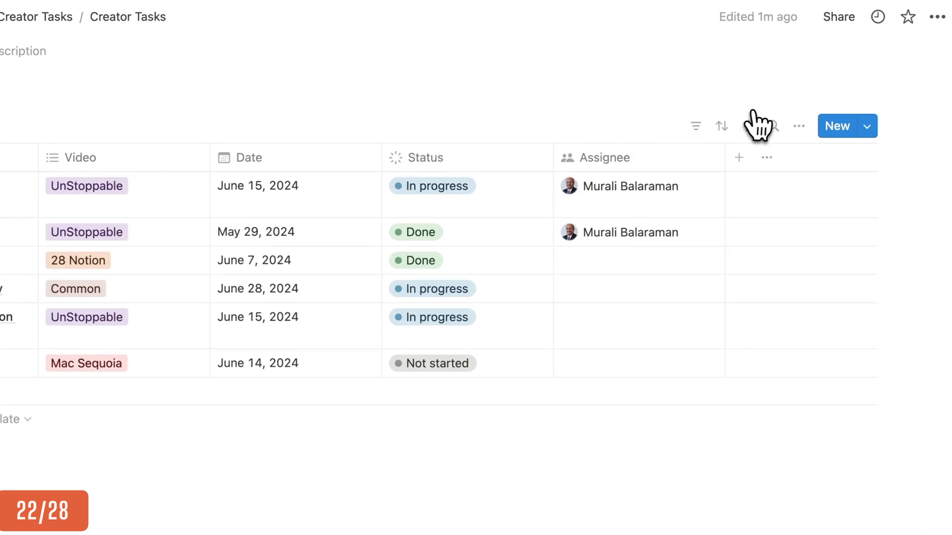
click(749, 126)
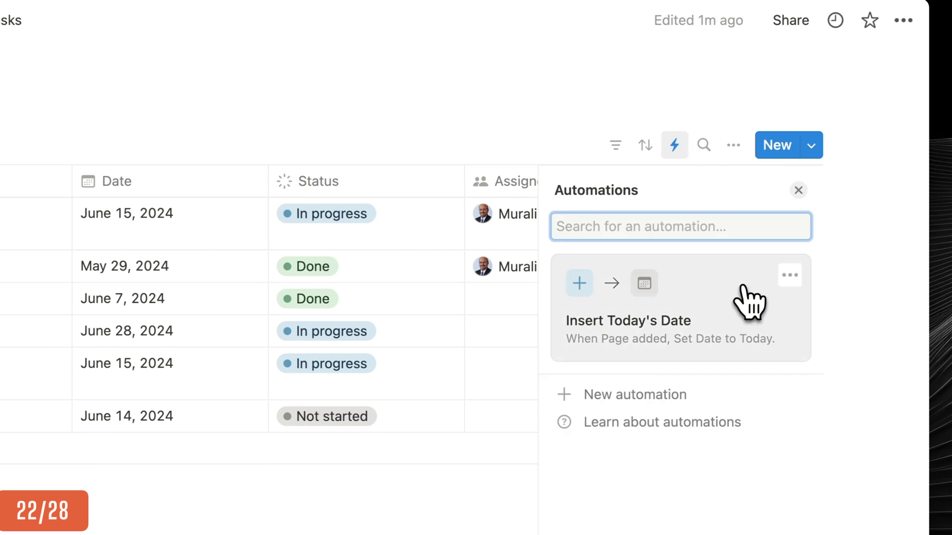
click(789, 276)
click(788, 312)
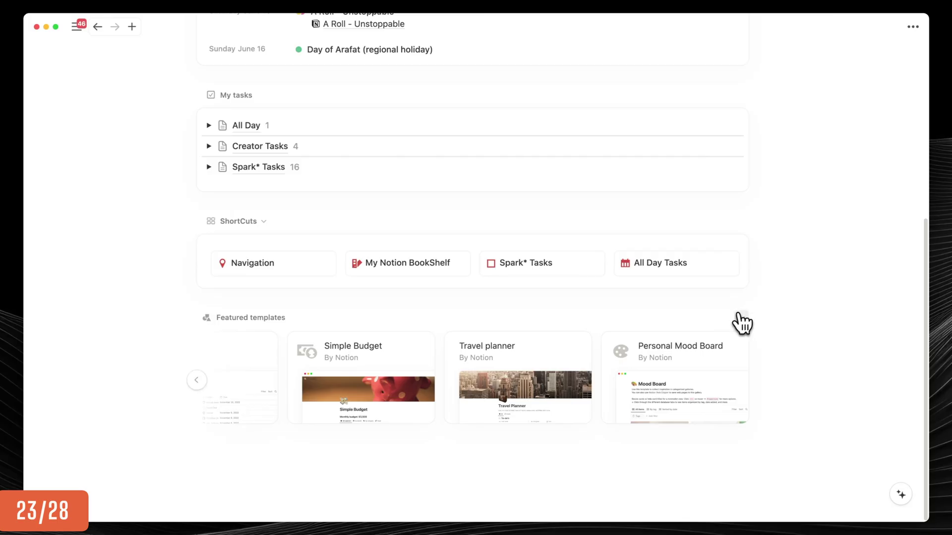
Preview the Projects, tasks & sprints template in the full template gallery.
click(743, 320)
click(739, 341)
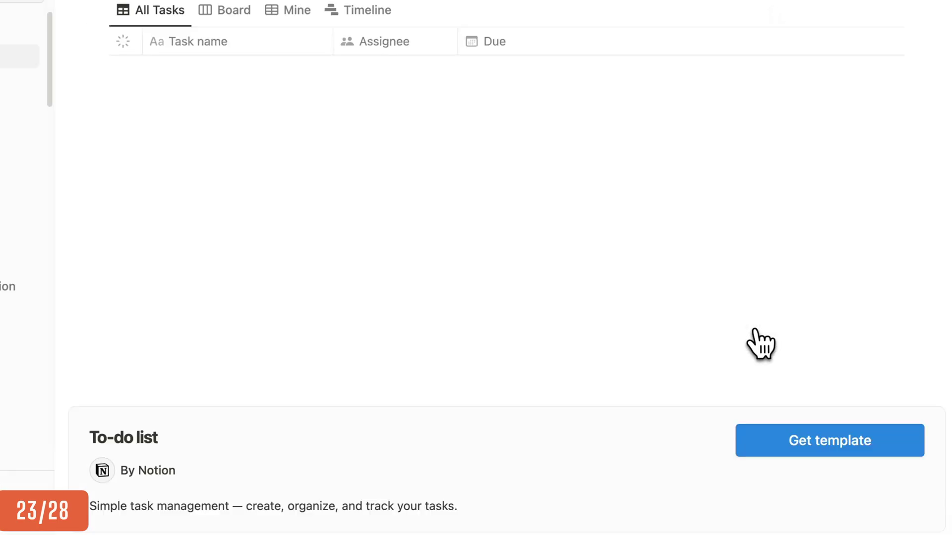
click(136, 171)
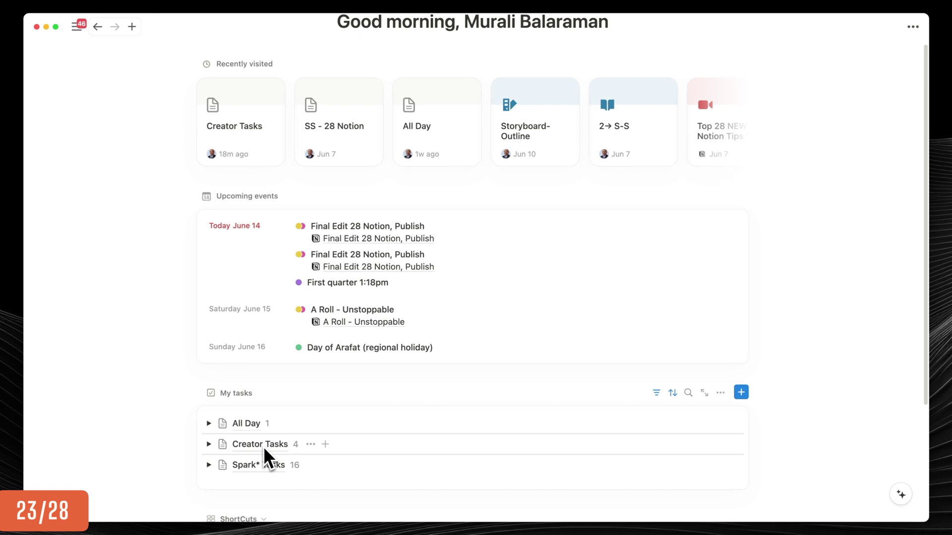
View the Sprints and Dependencies setup options for the Creator Tasks table.
click(259, 440)
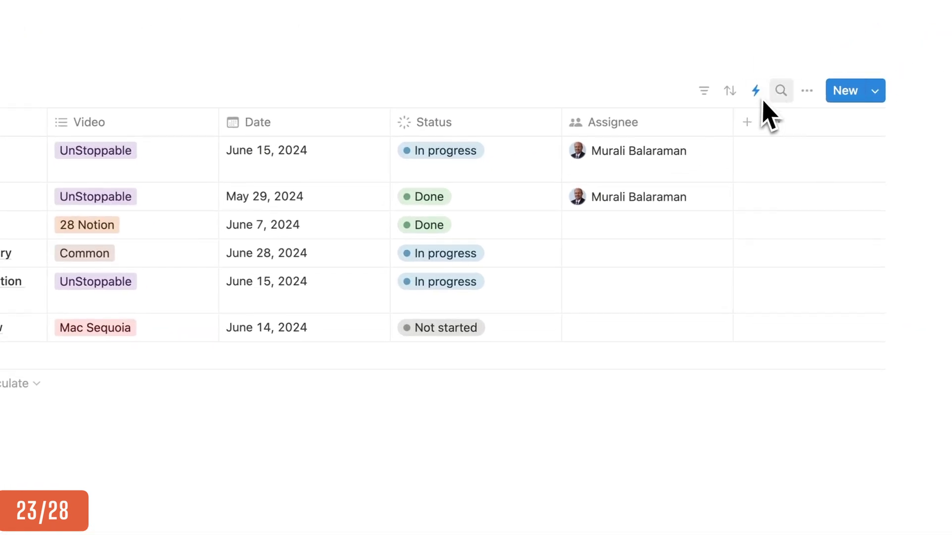
click(806, 92)
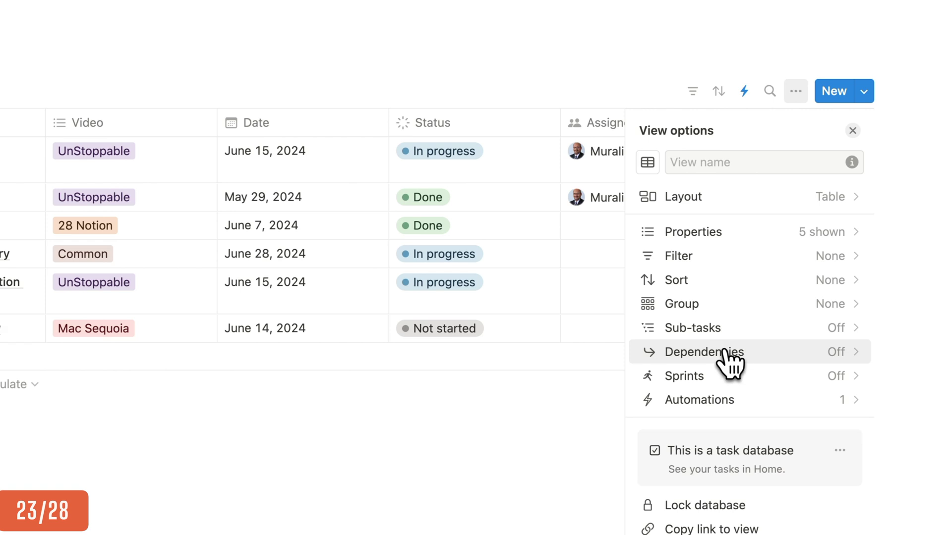
click(727, 379)
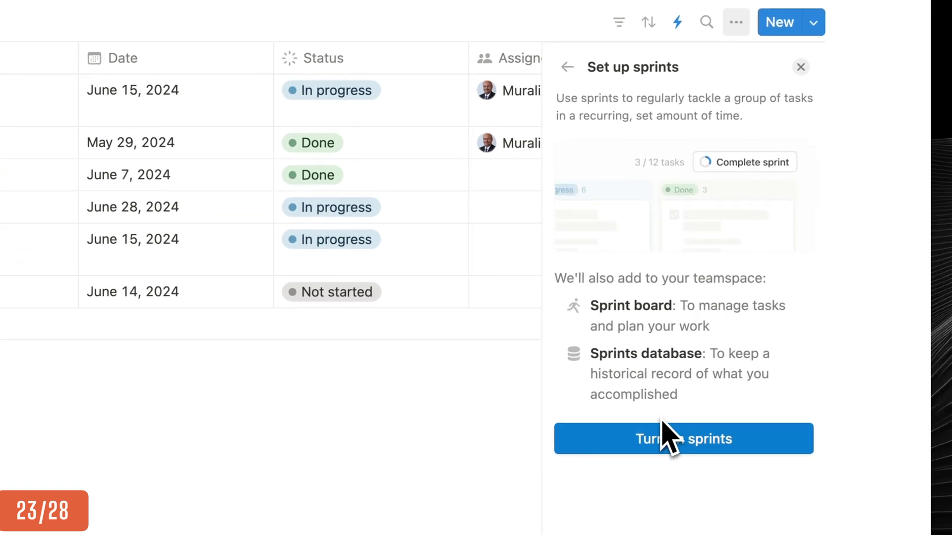
click(565, 64)
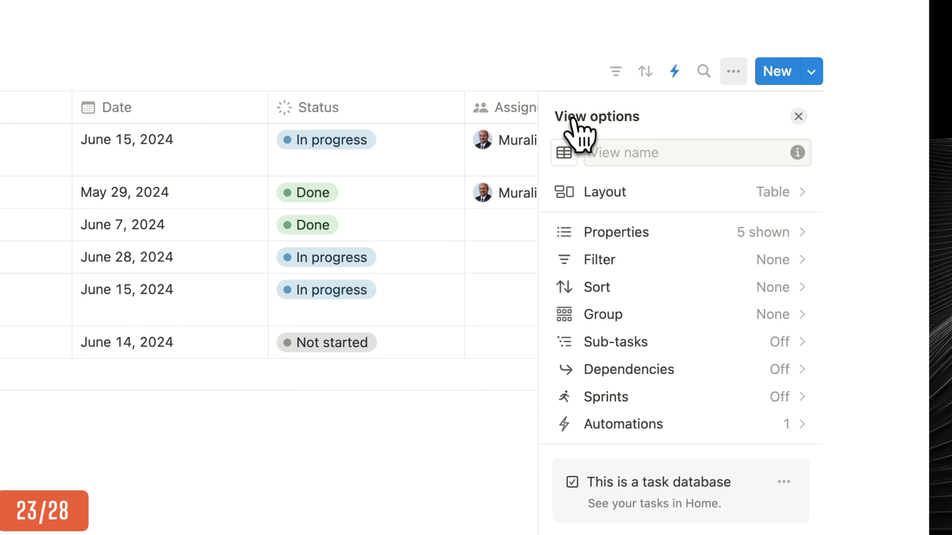
click(629, 369)
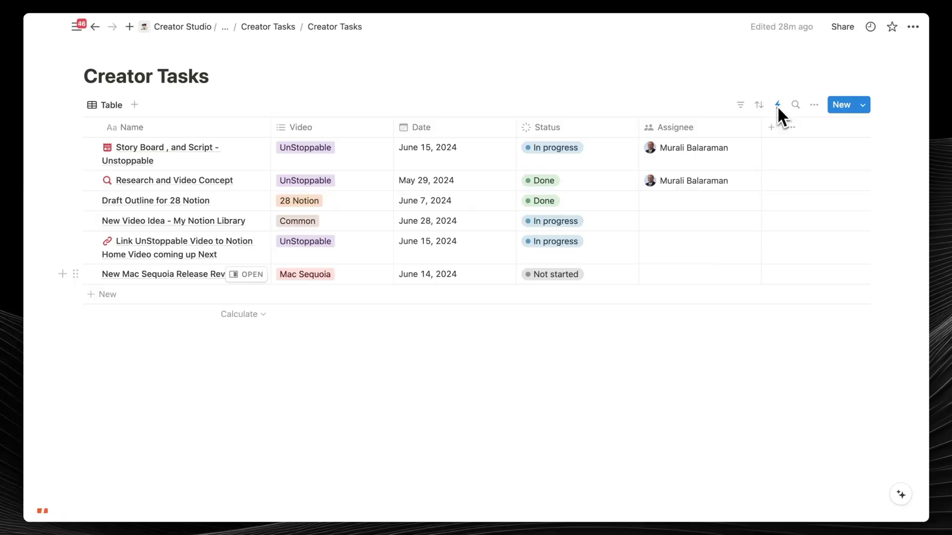
Add a Send notification step to Insert Today's Date with Specific people as recipients.
click(771, 104)
click(841, 187)
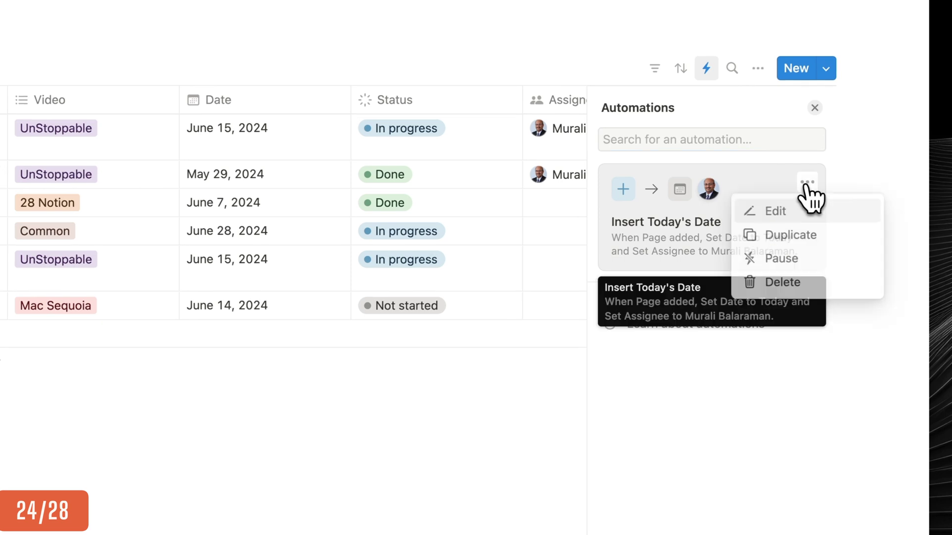
click(796, 221)
click(699, 477)
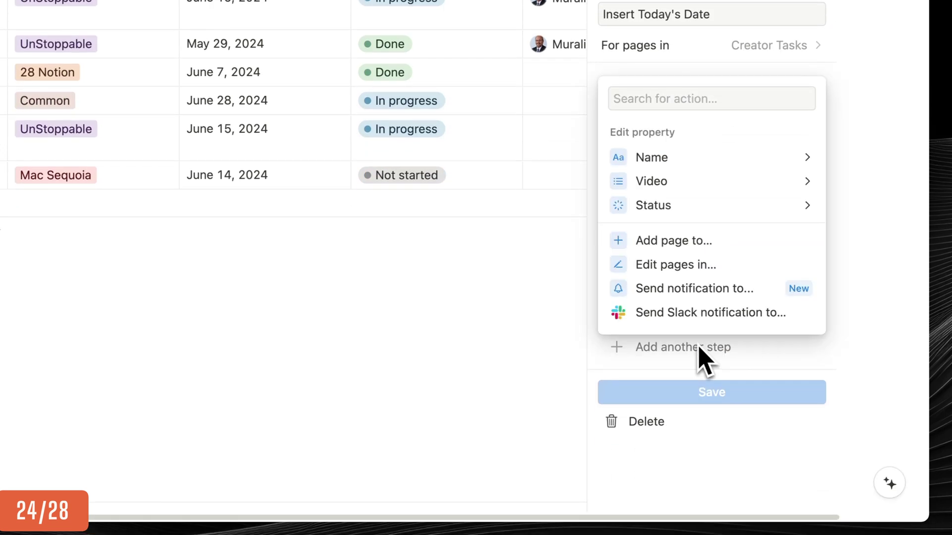
click(691, 296)
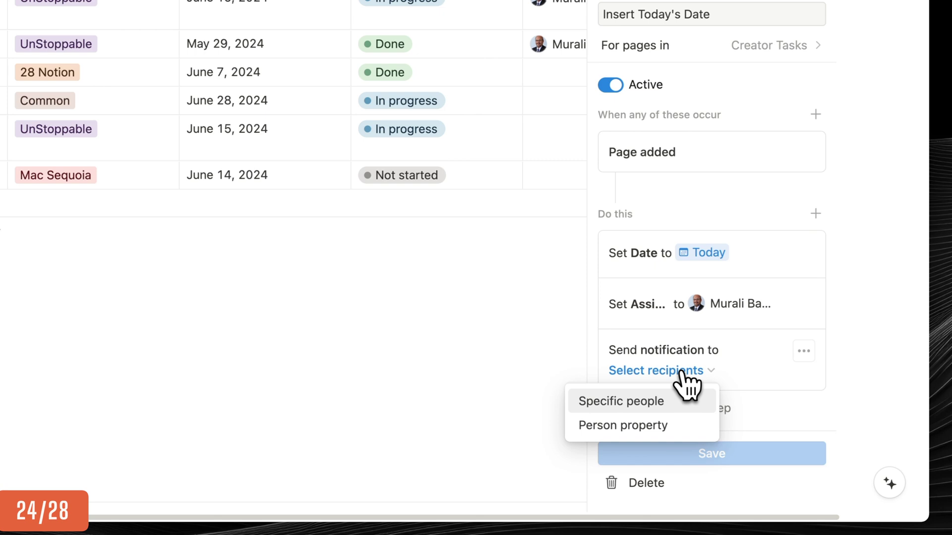
click(666, 402)
click(658, 424)
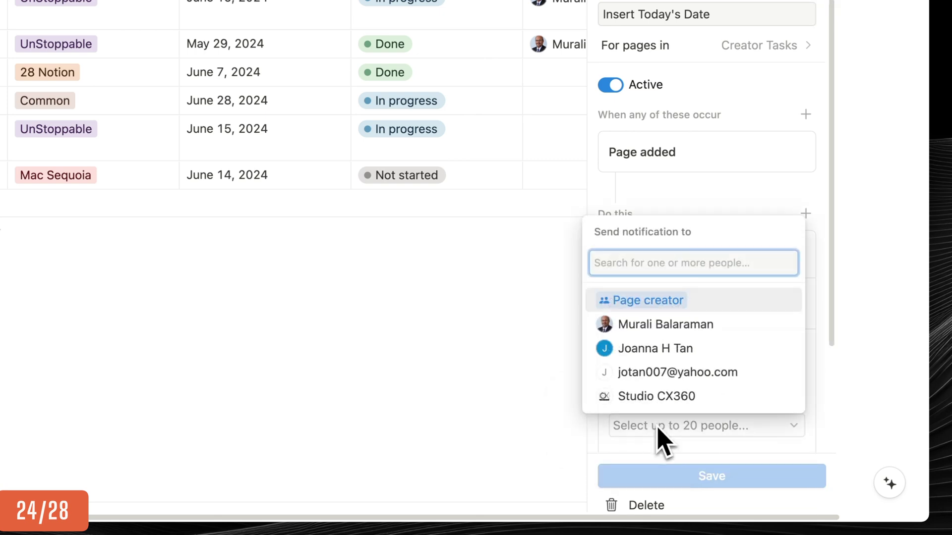
click(659, 428)
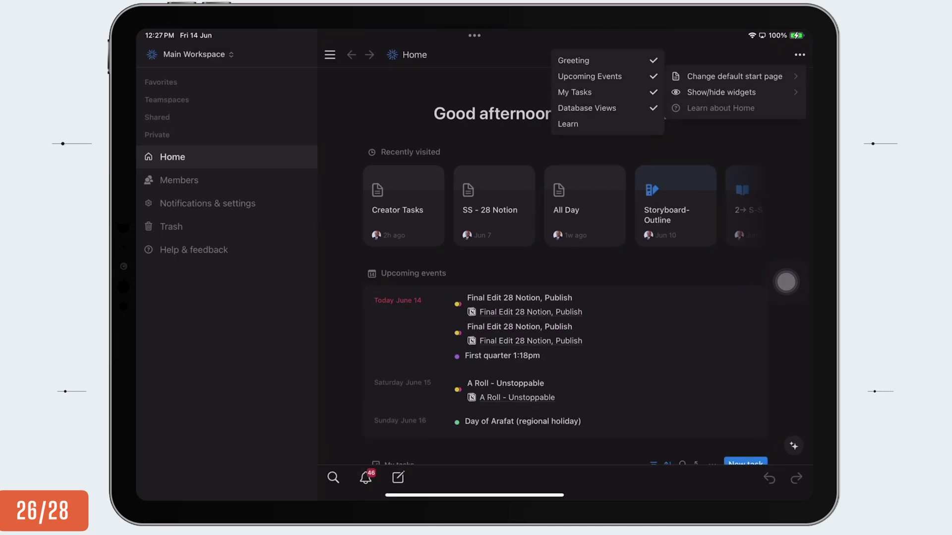
Change the iPad Home database widget's view from Video Idea Quick Capture to ShortCuts.
scroll(786, 281, down, 10)
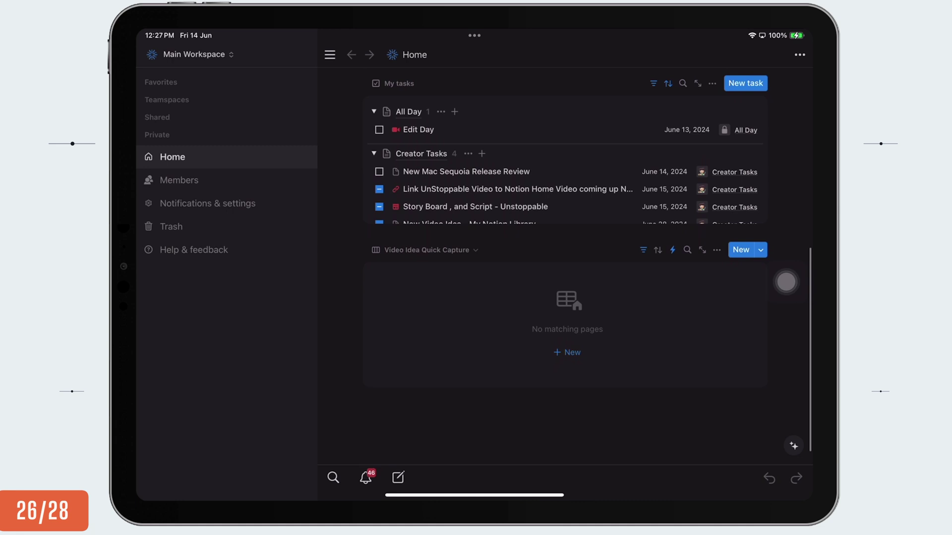
click(426, 249)
click(392, 121)
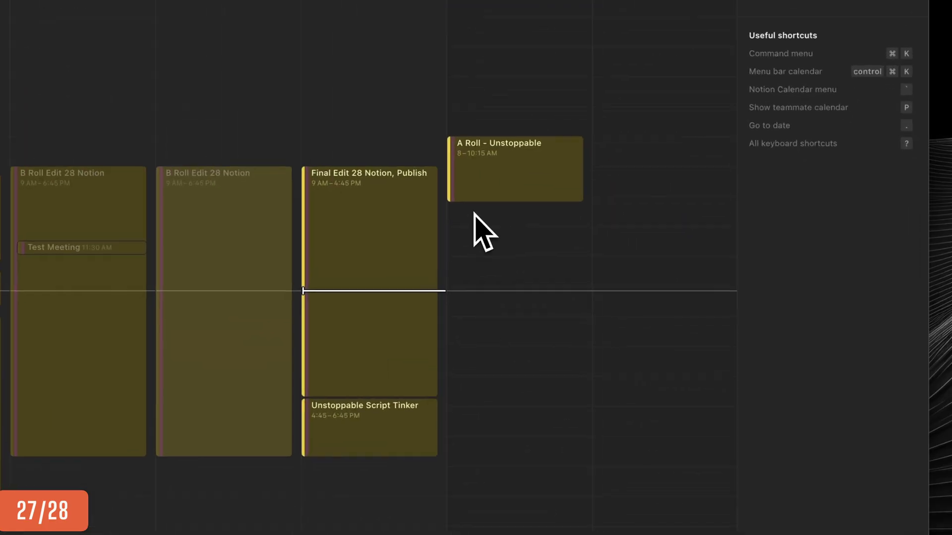
Create an Out of office event on Sat Jun 15, 10:30 AM–6:45 PM, with Auto-decline meetings on.
click(477, 229)
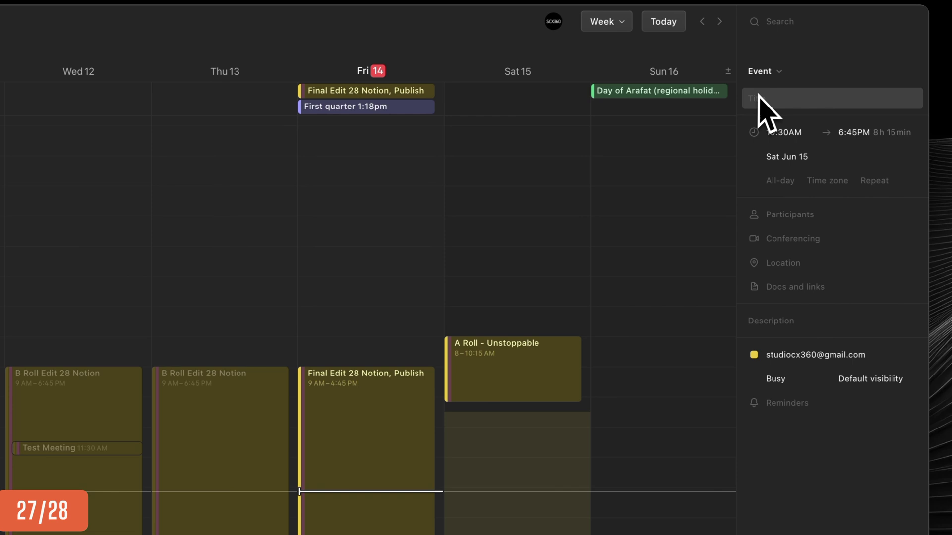
click(763, 83)
click(693, 132)
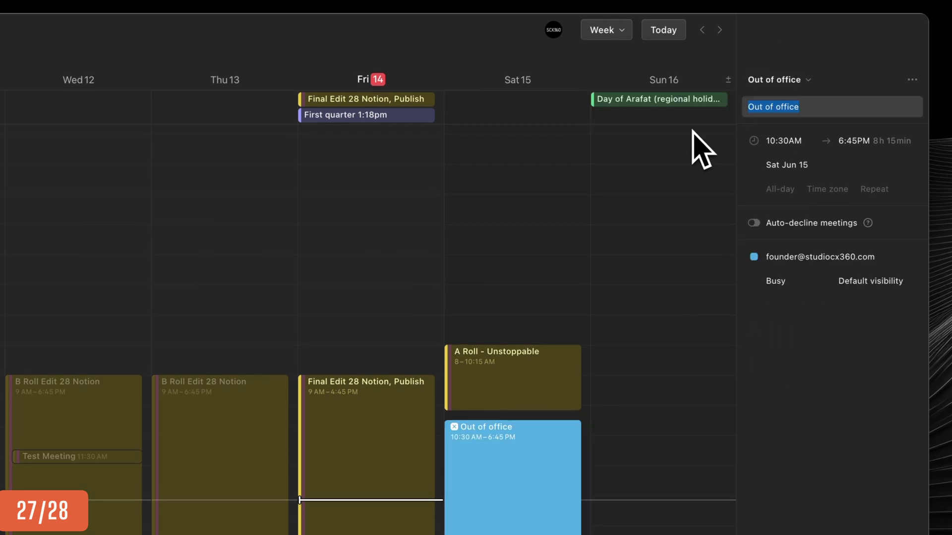
click(754, 223)
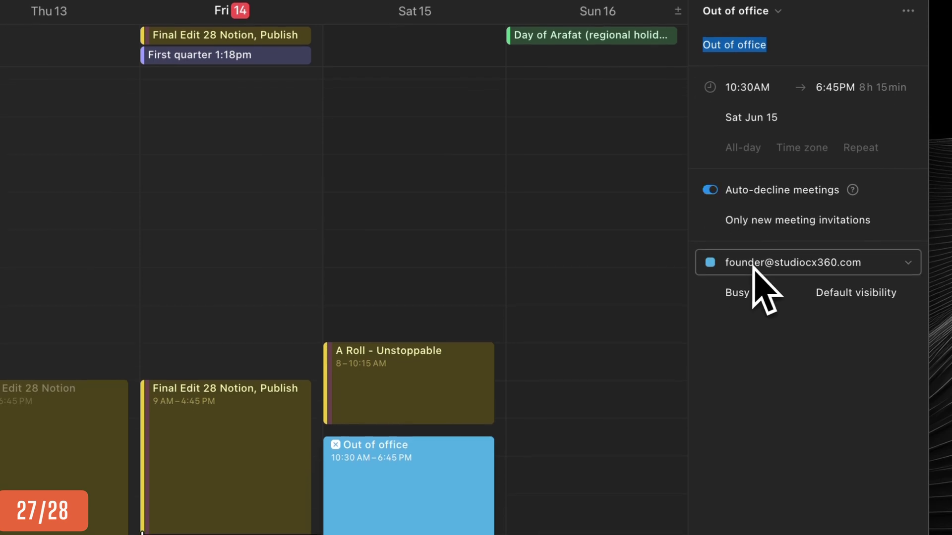